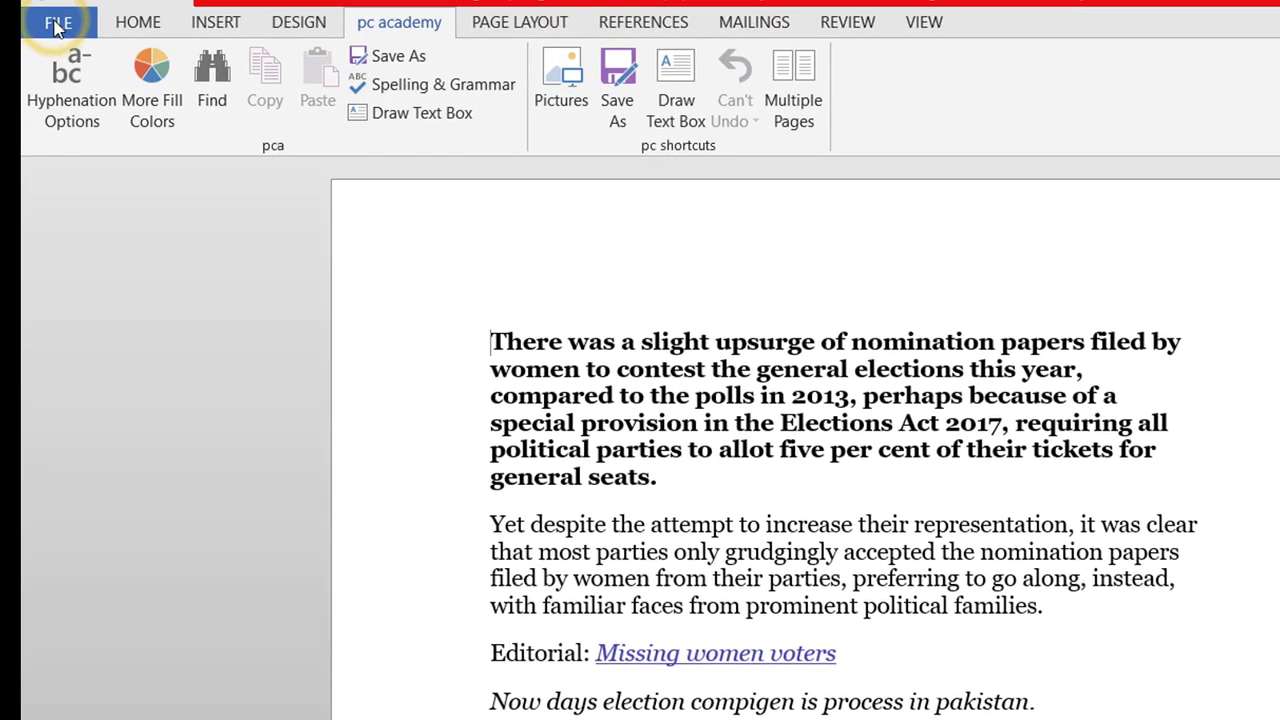
In the ribbon customization options, list the Commands Not in the Ribbon and open the keyboard shortcut customization.
click(57, 30)
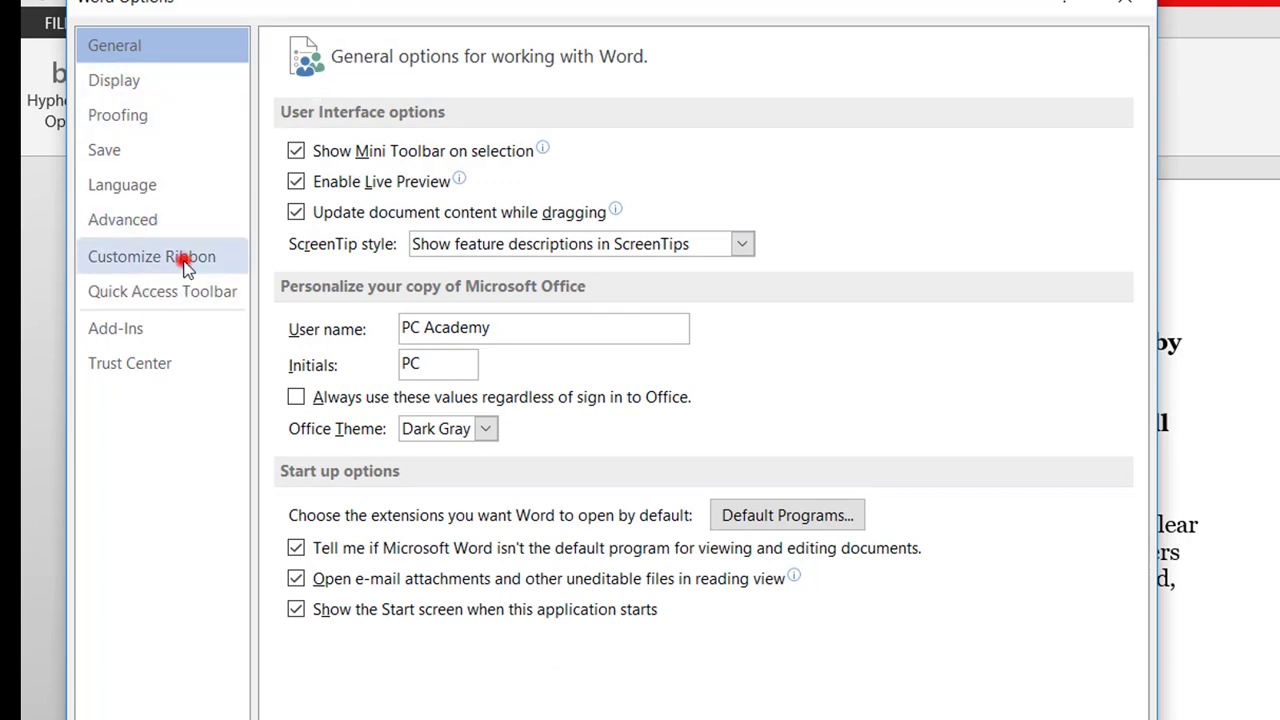
click(185, 265)
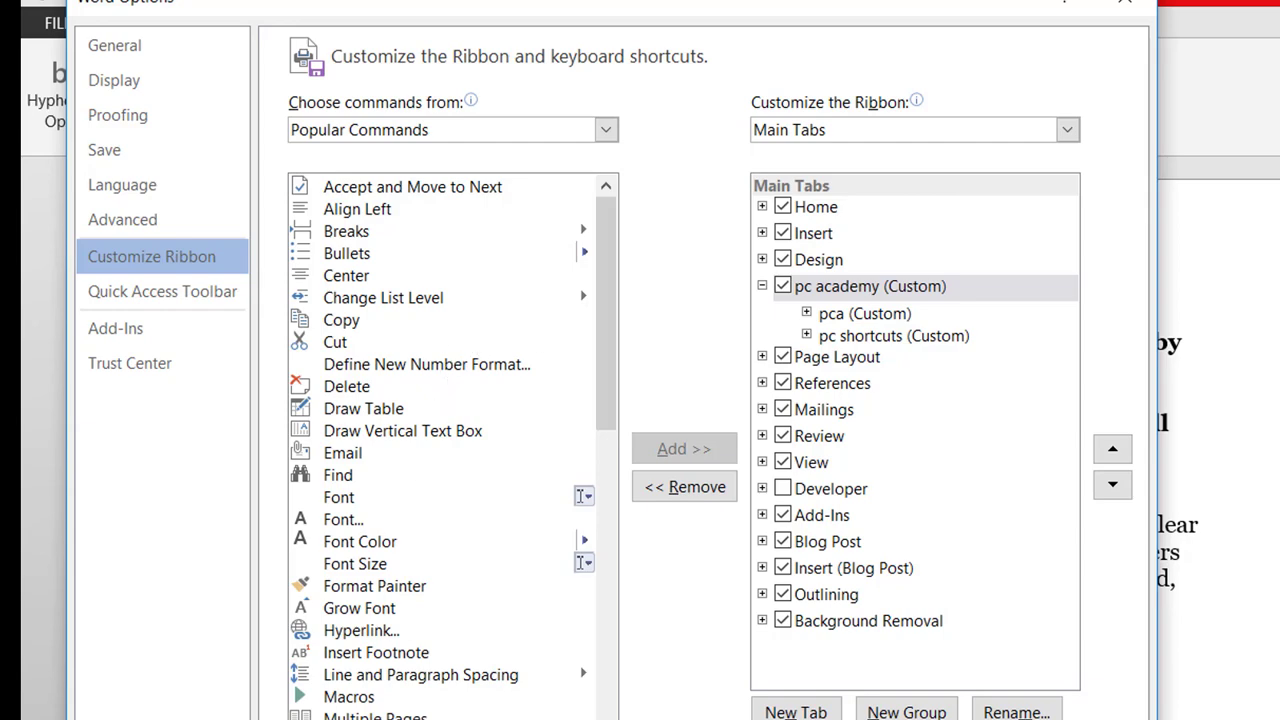
scroll(408, 519, down, 10)
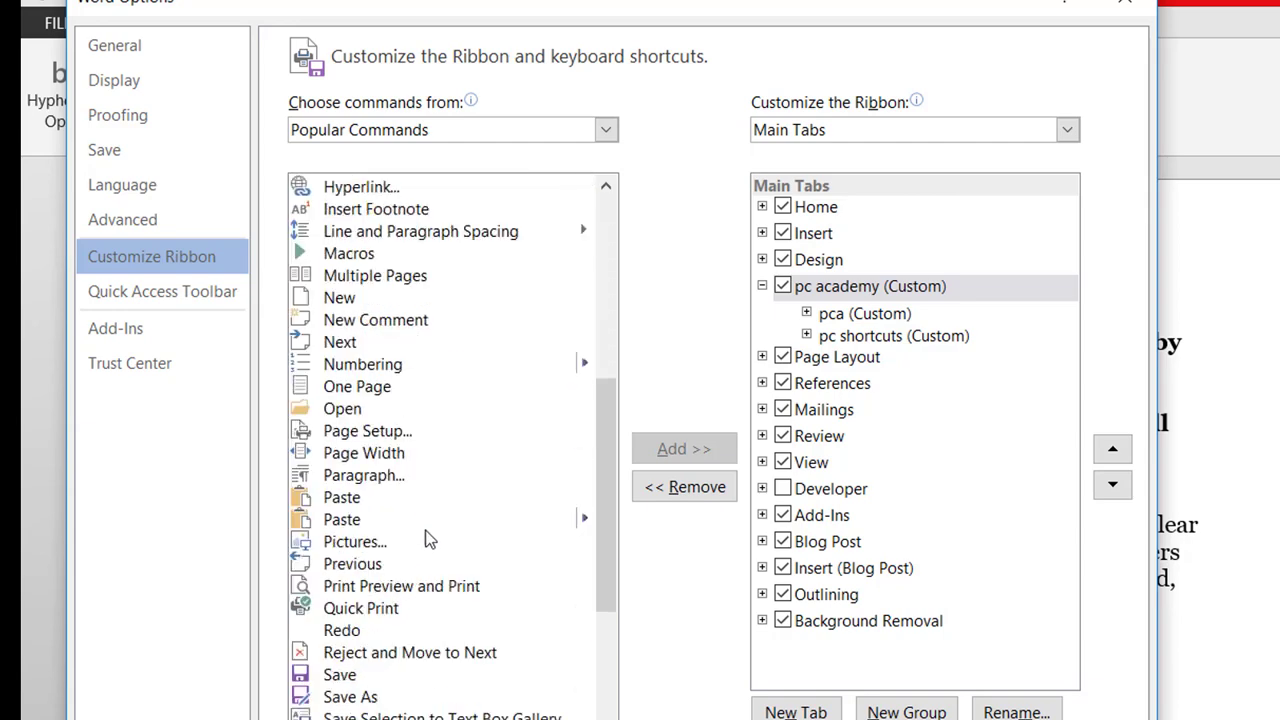
scroll(440, 560, up, 5)
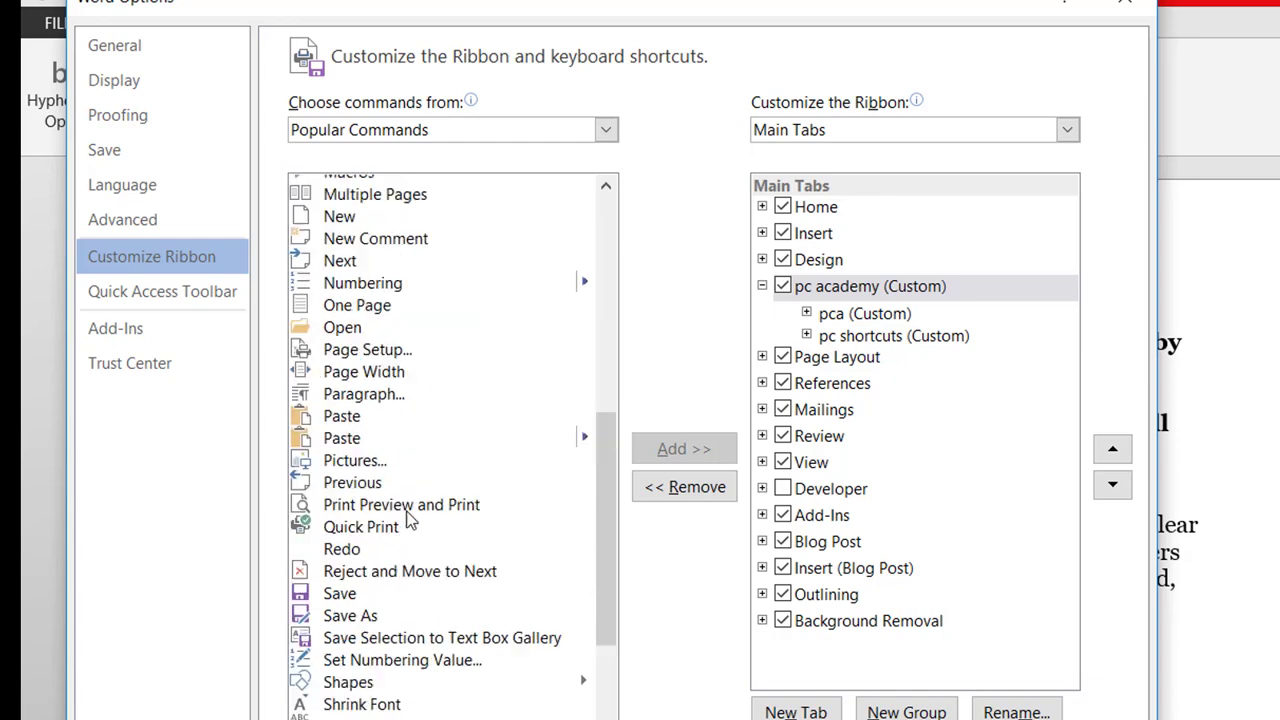
click(606, 130)
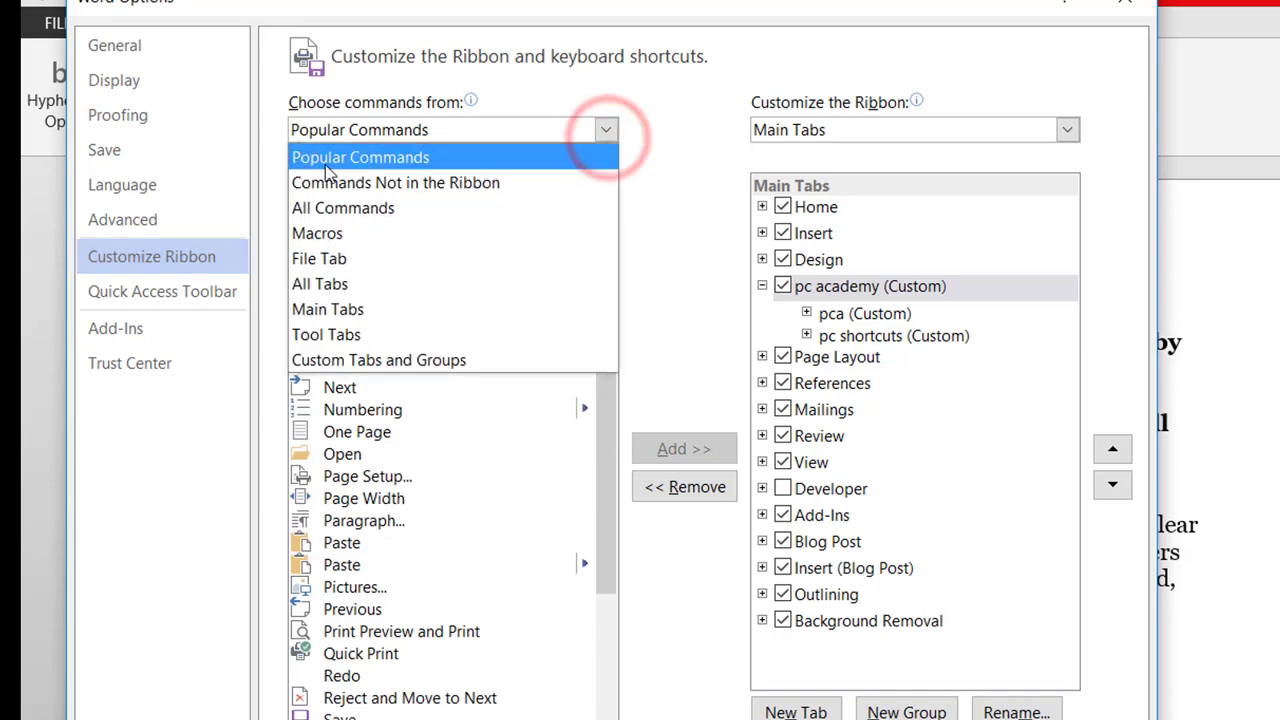
click(340, 180)
click(482, 719)
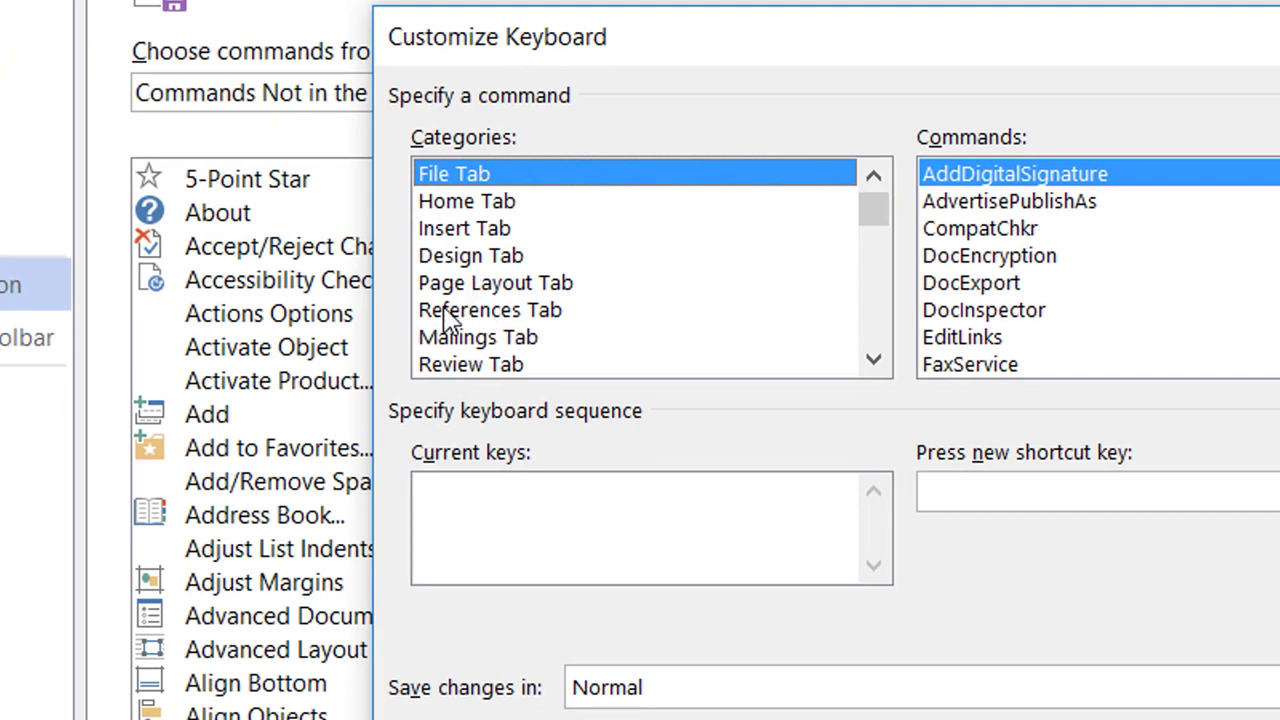
Look through the References, Mailings and Home Tab command categories and check the shortcuts assigned to Bold.
click(490, 312)
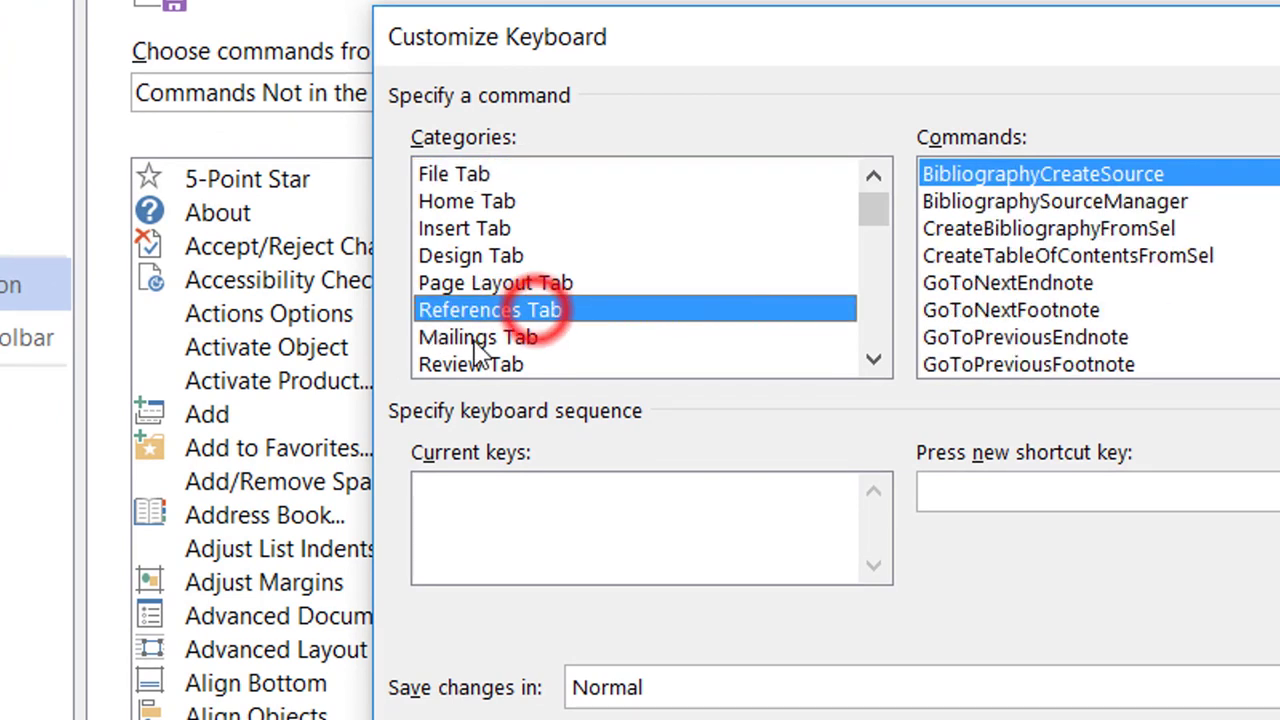
click(482, 337)
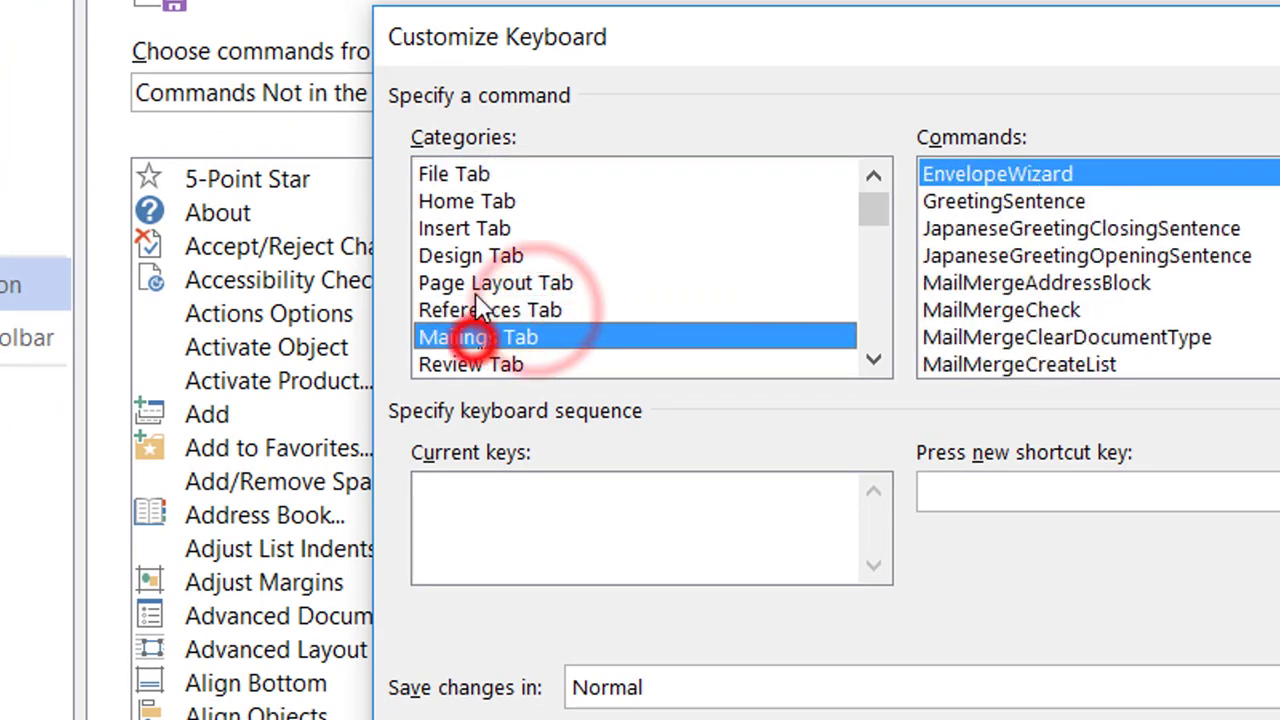
click(467, 202)
click(945, 178)
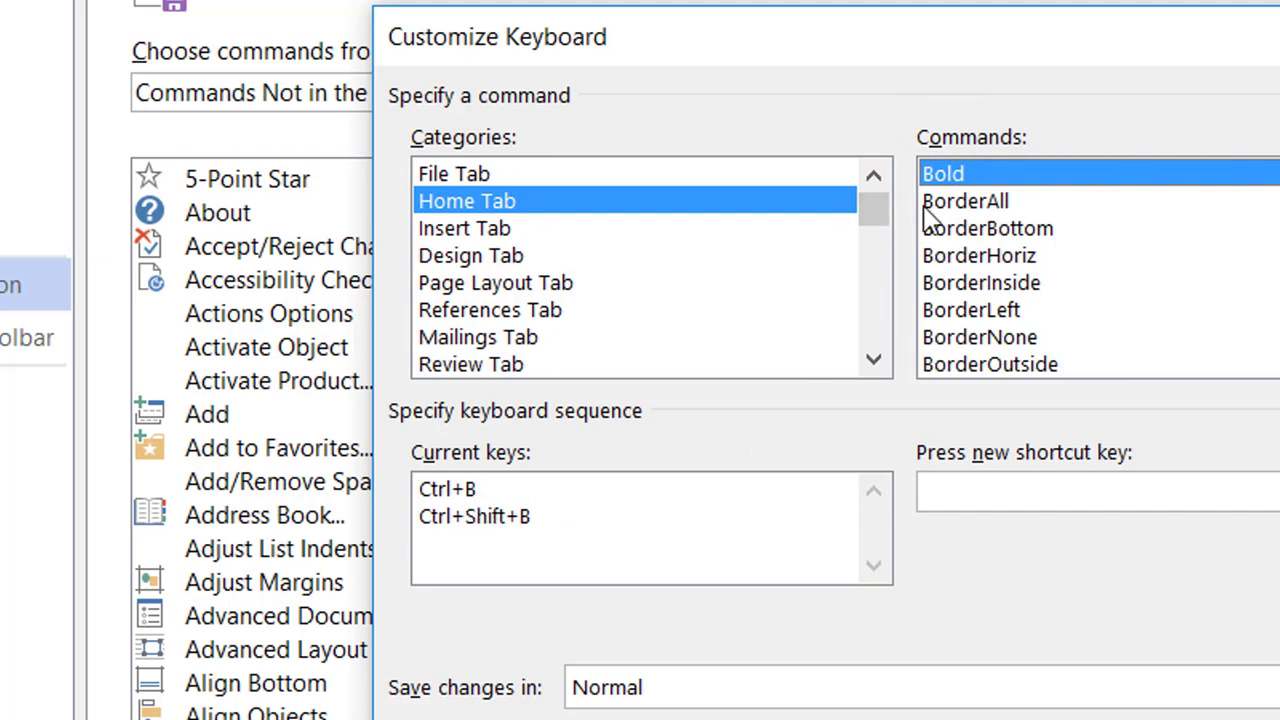
Try Ctrl+S as a new shortcut for the Home Tab's BorderAll command and clear the entry.
click(965, 202)
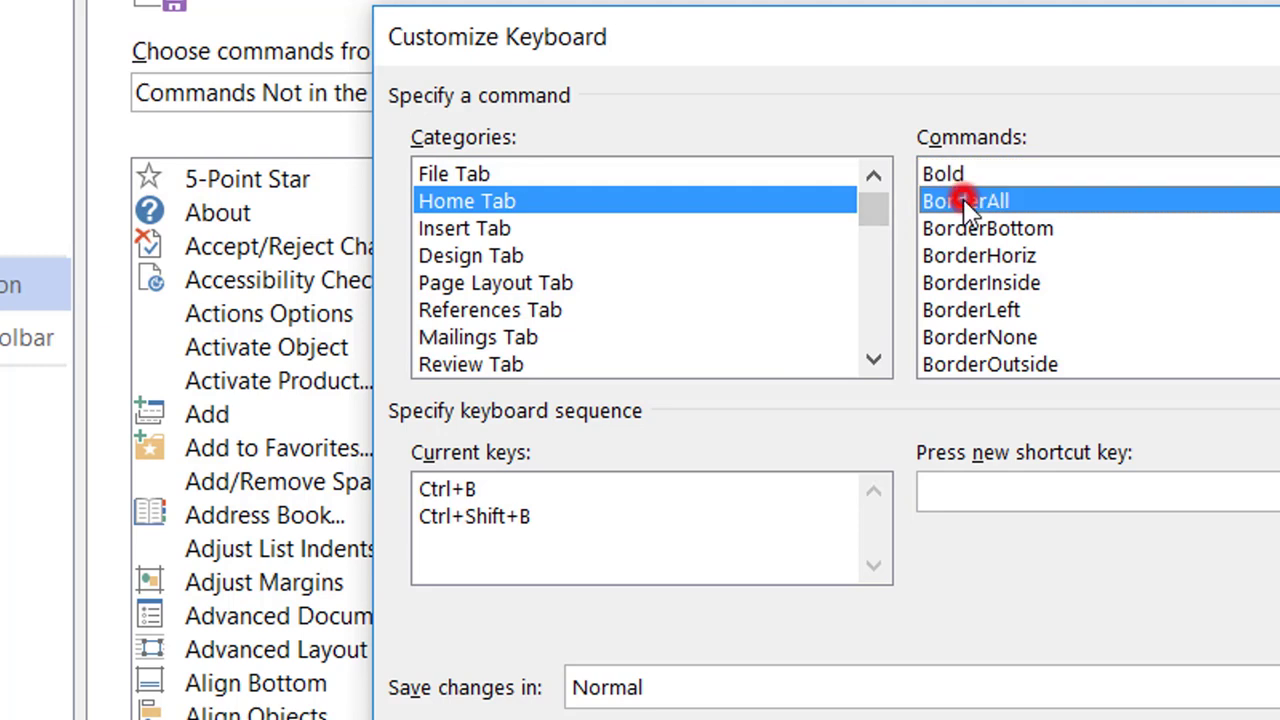
click(997, 495)
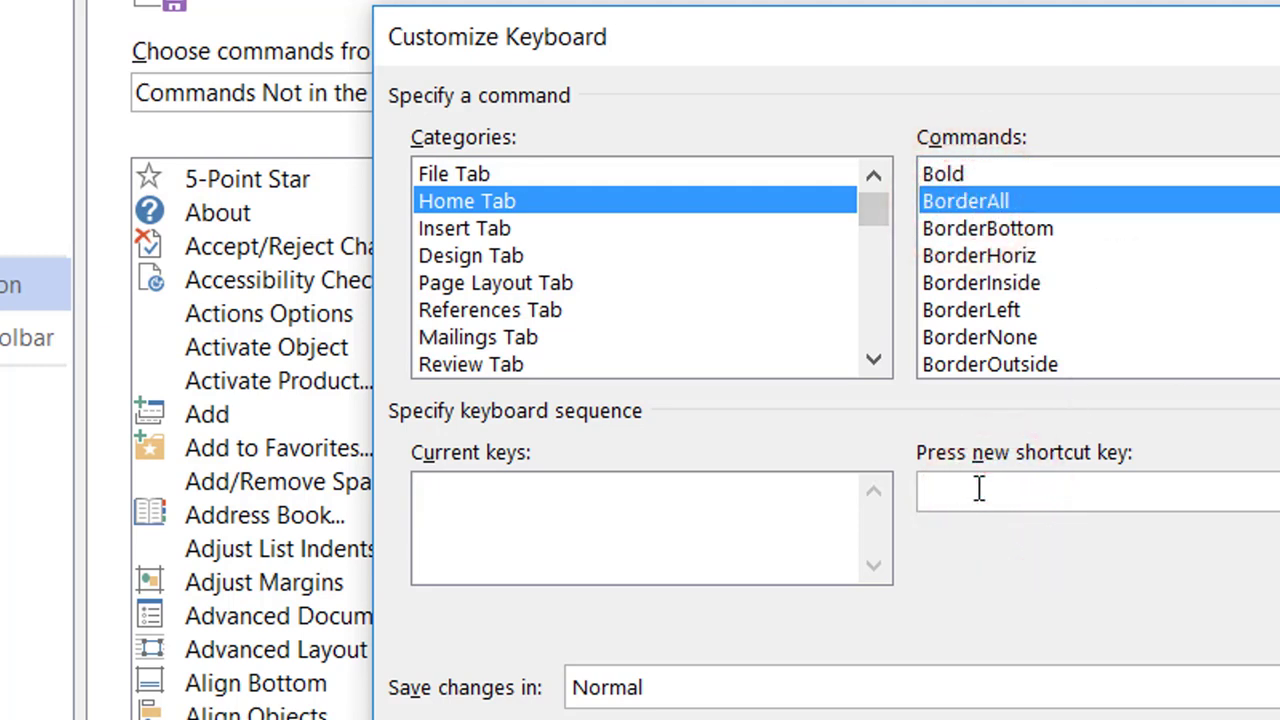
key(ctrl+s)
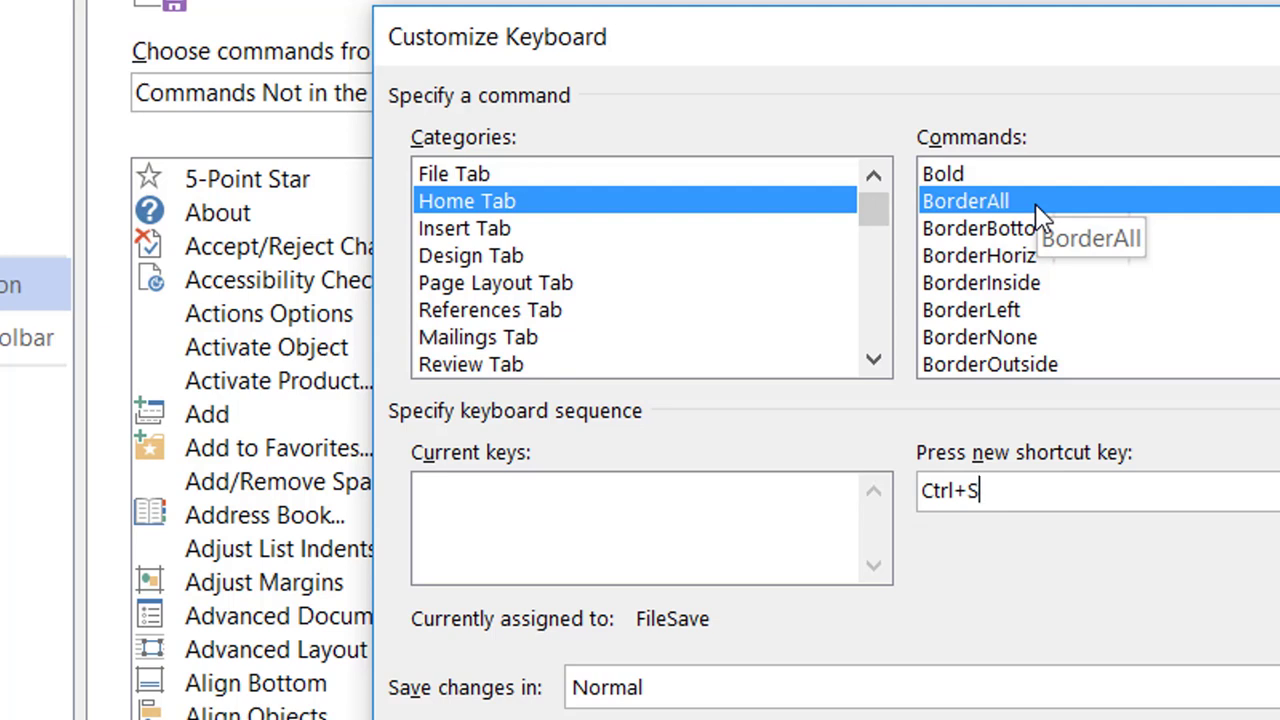
click(1005, 487)
double_click(938, 480)
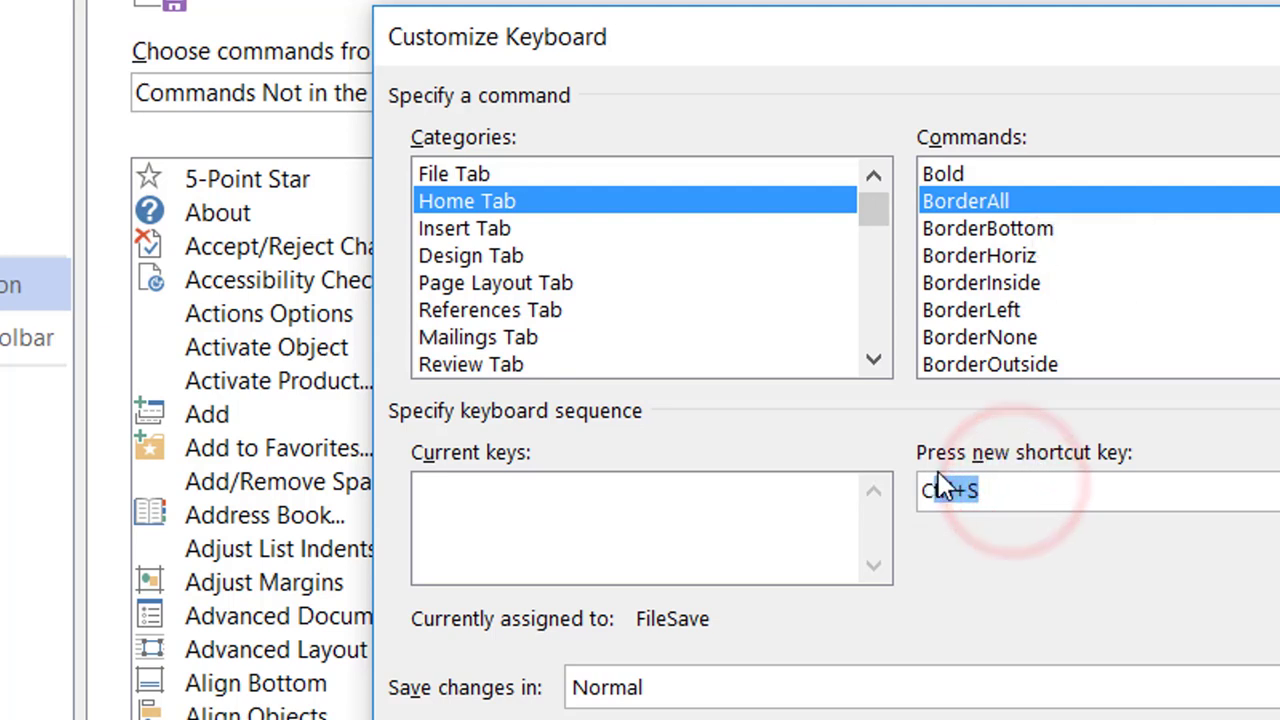
key(BackSpace)
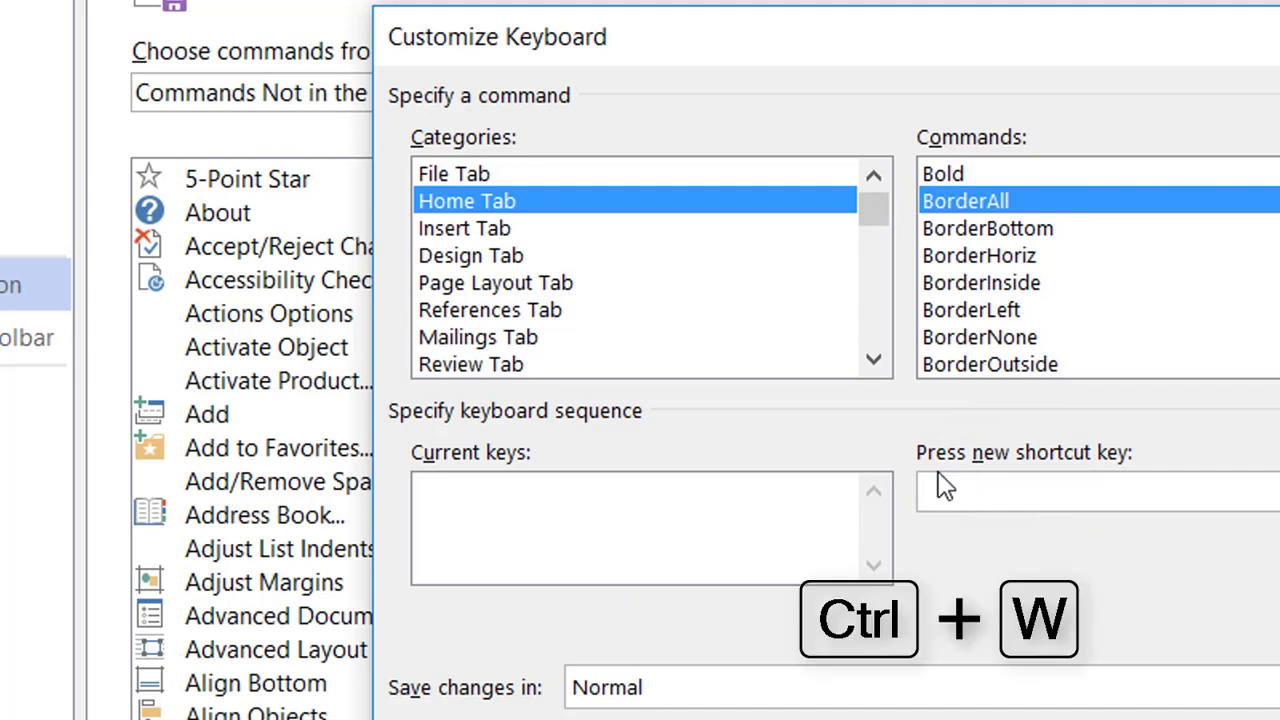
Assign the shortcut Ctrl+W to the Home Tab's BorderOutside command, saving changes in Normal.
key(ctrl+w)
scroll(1090, 287, down, 3)
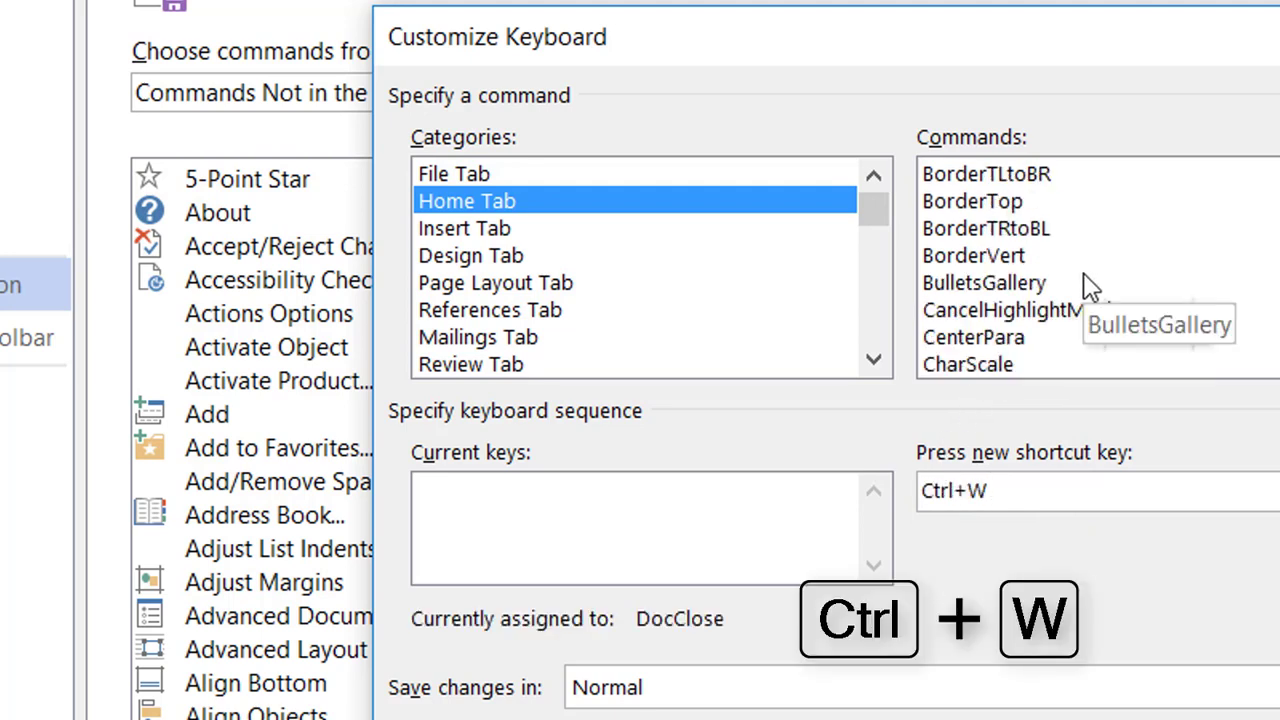
scroll(1060, 310, down, 3)
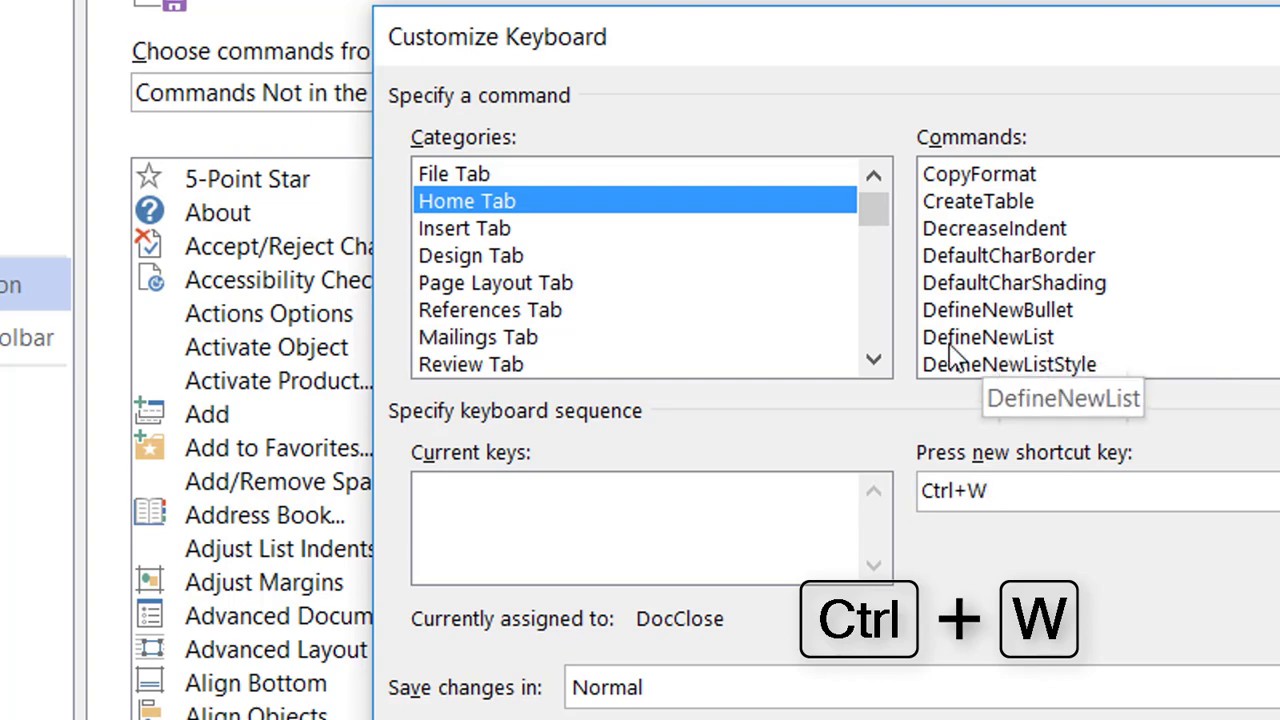
click(512, 228)
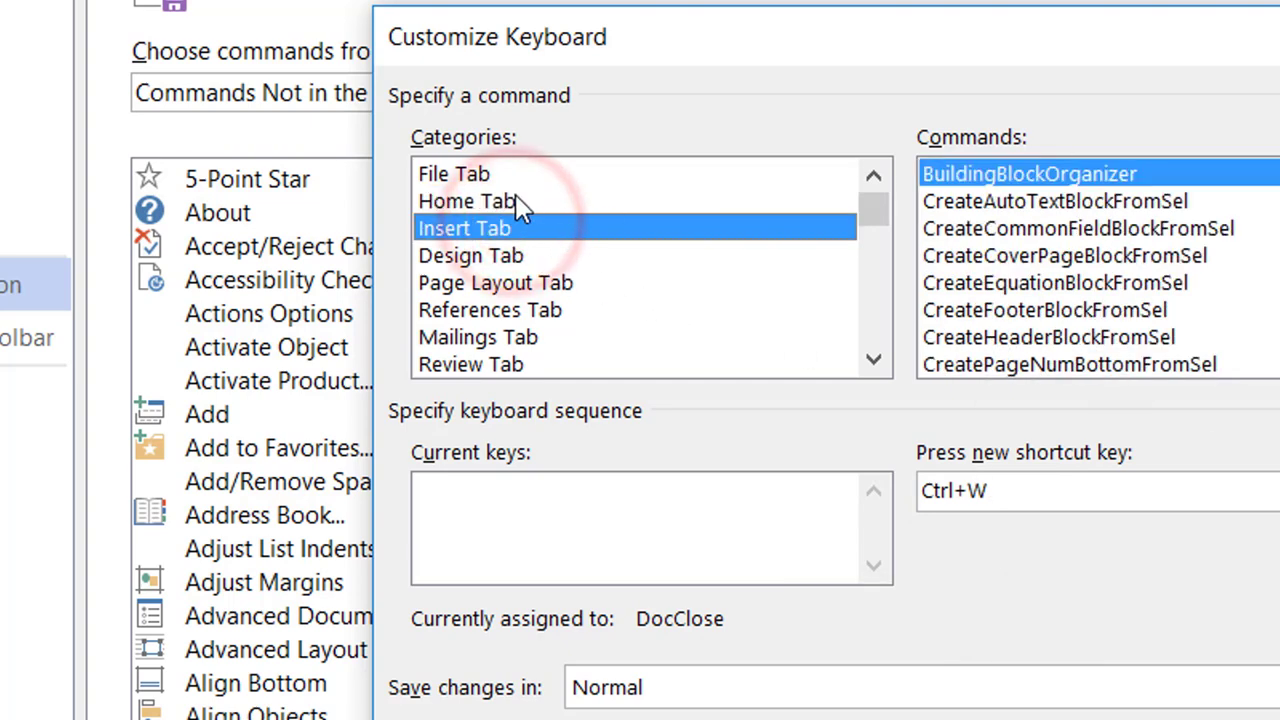
click(518, 201)
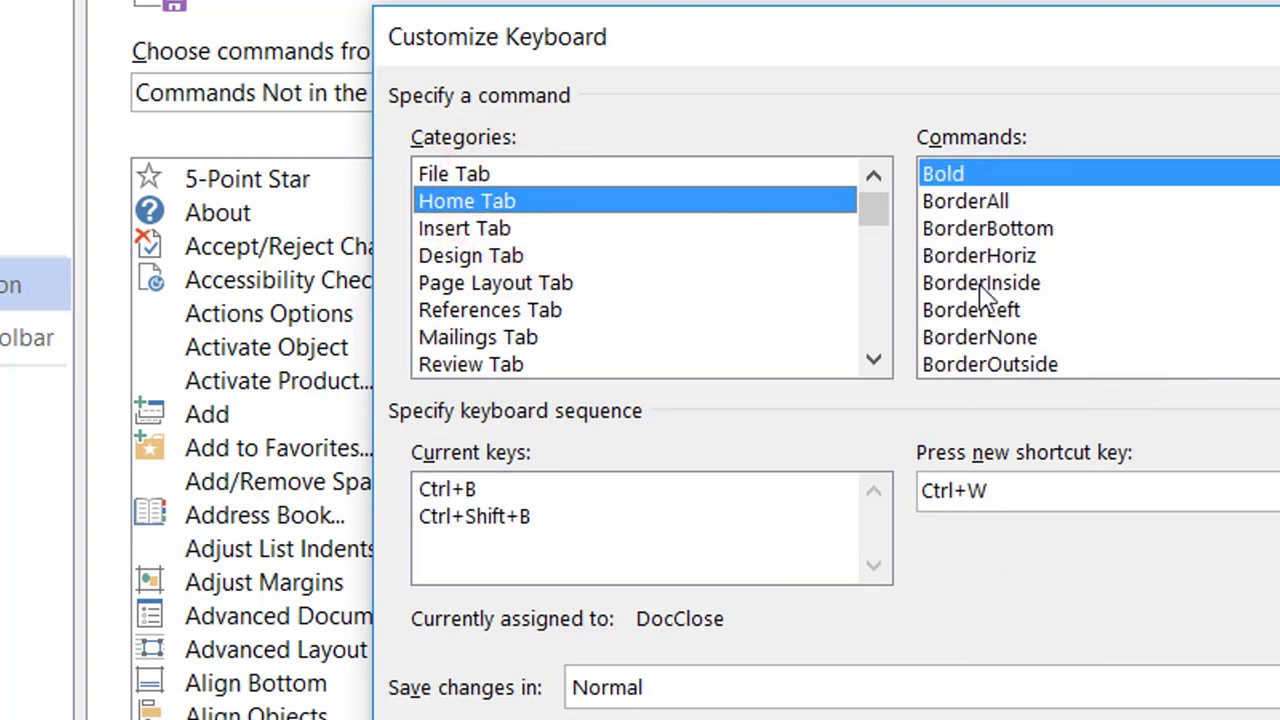
scroll(985, 295, down, 5)
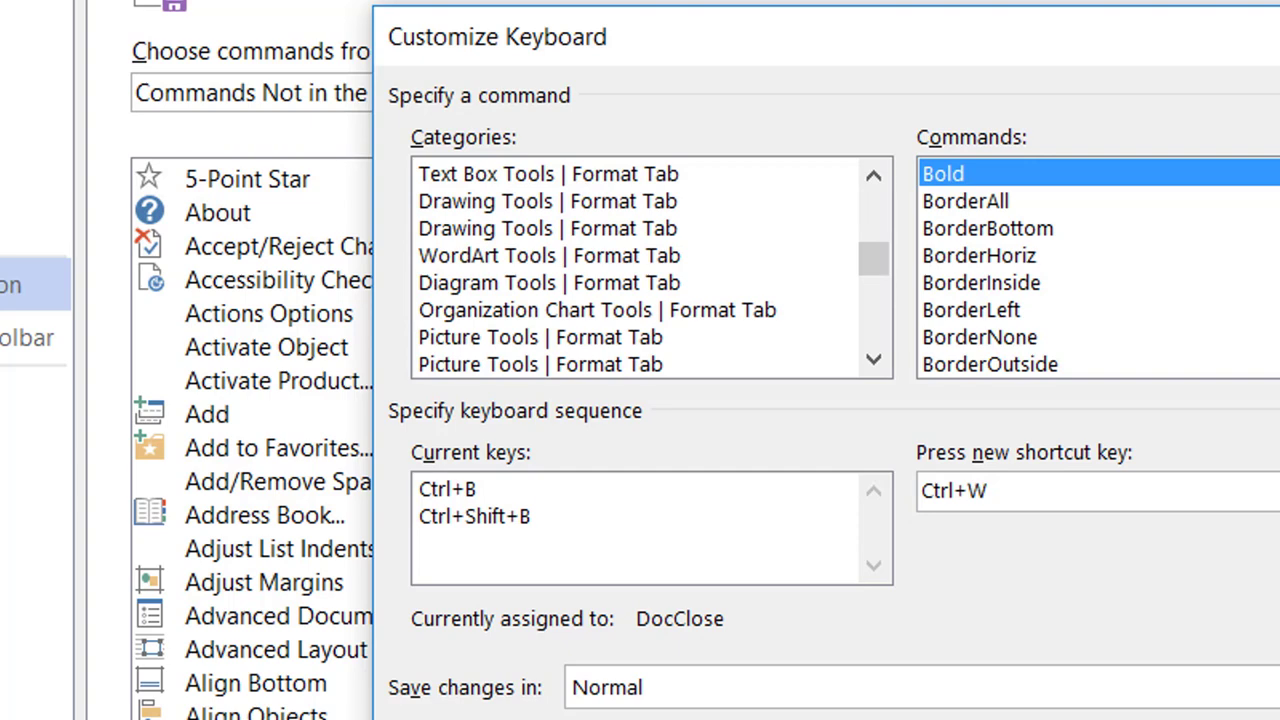
scroll(1095, 268, down, 3)
scroll(1238, 270, up, 2)
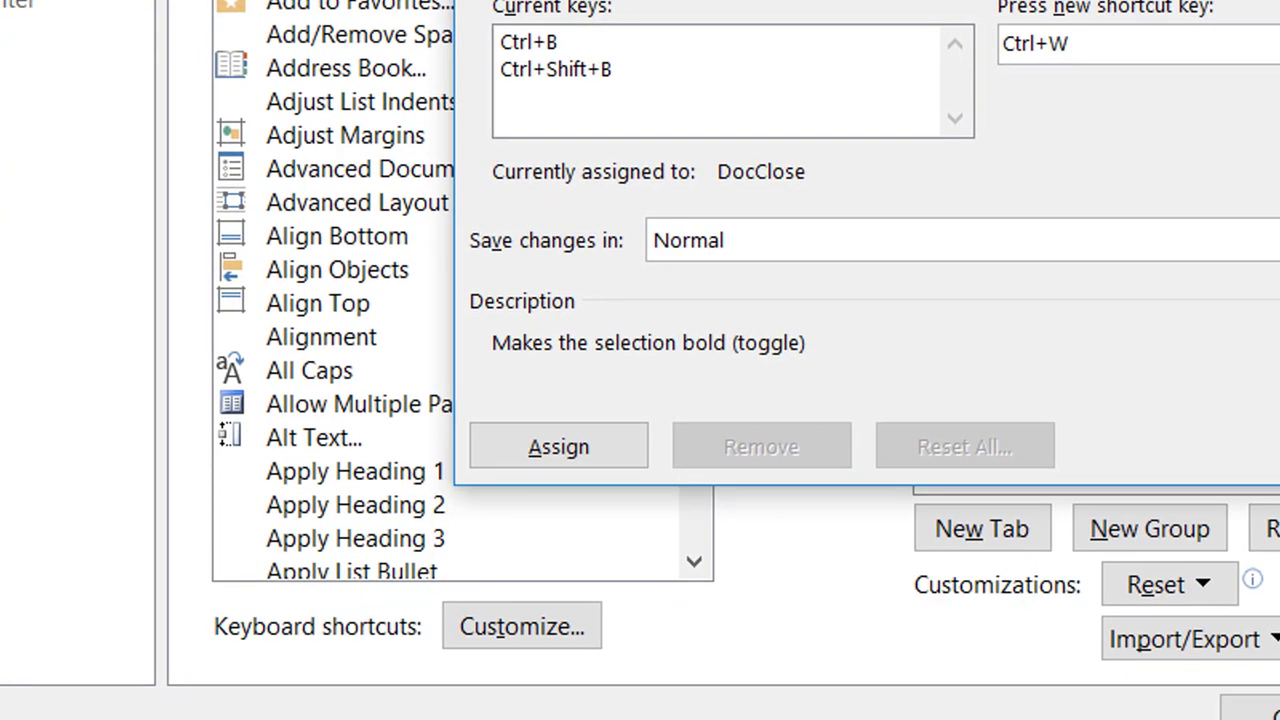
click(1095, 1)
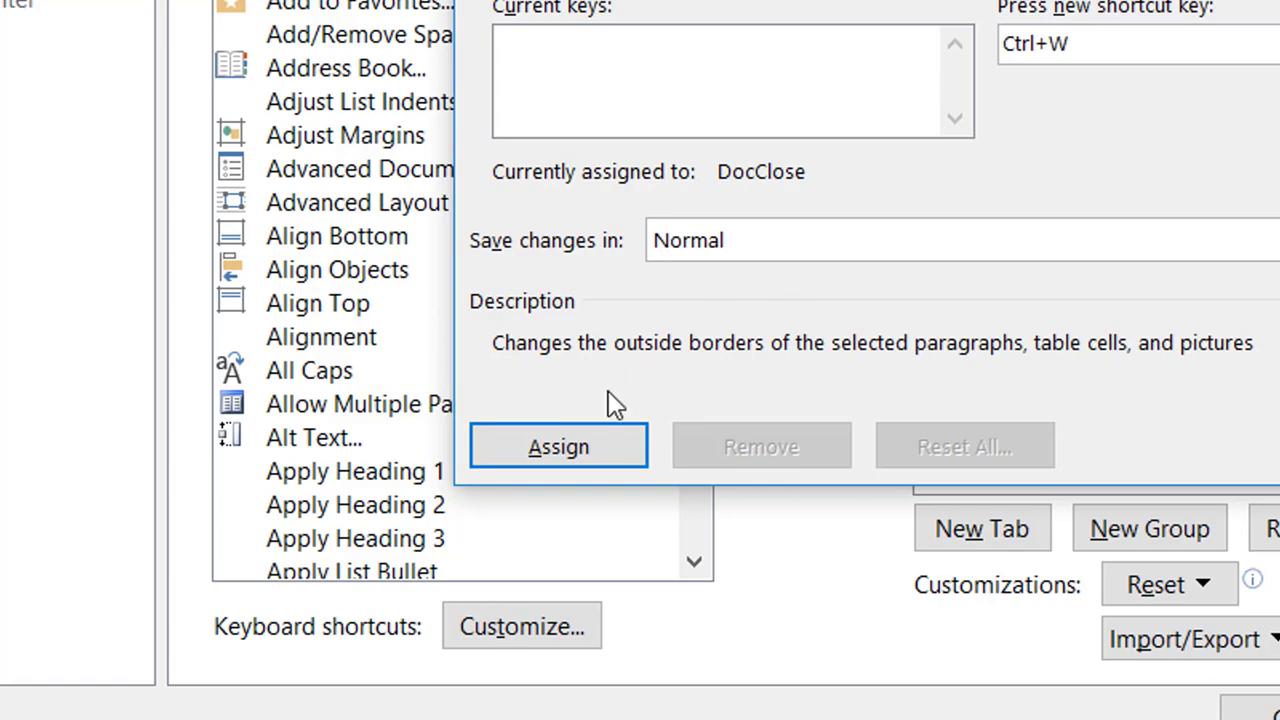
click(572, 465)
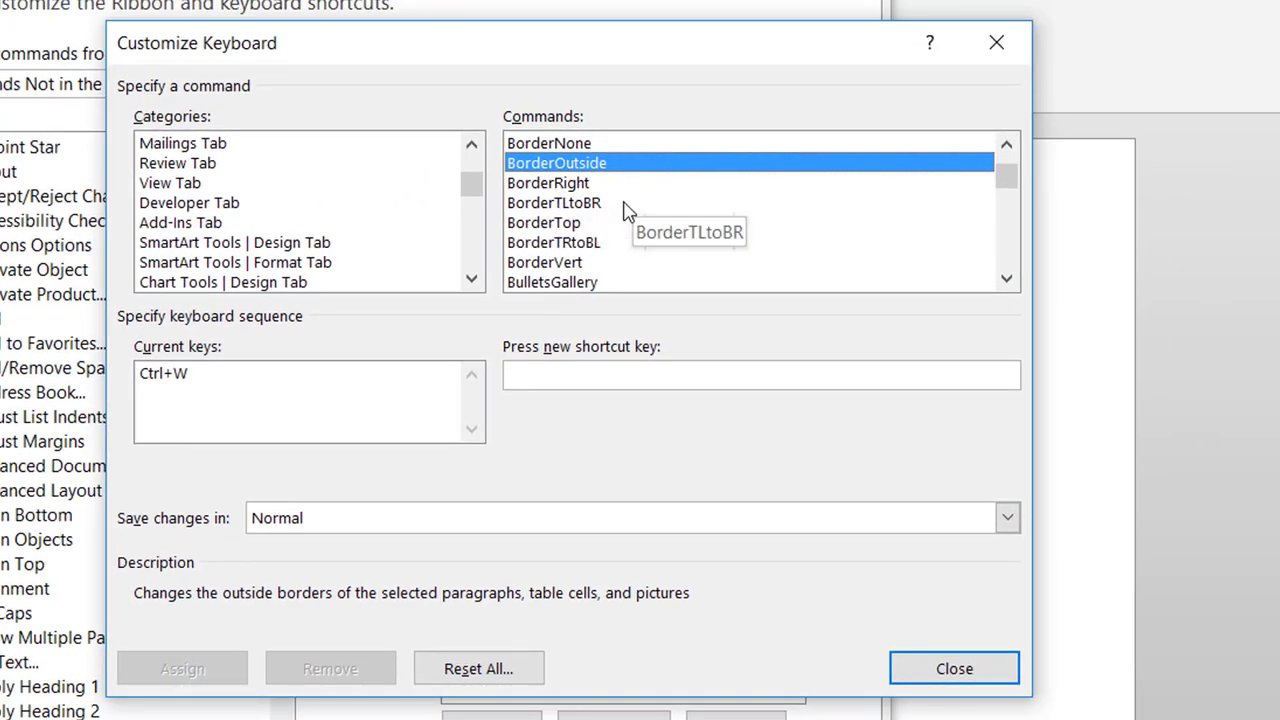
Assign Ctrl+U as an additional shortcut for the BorderOutside command.
click(617, 166)
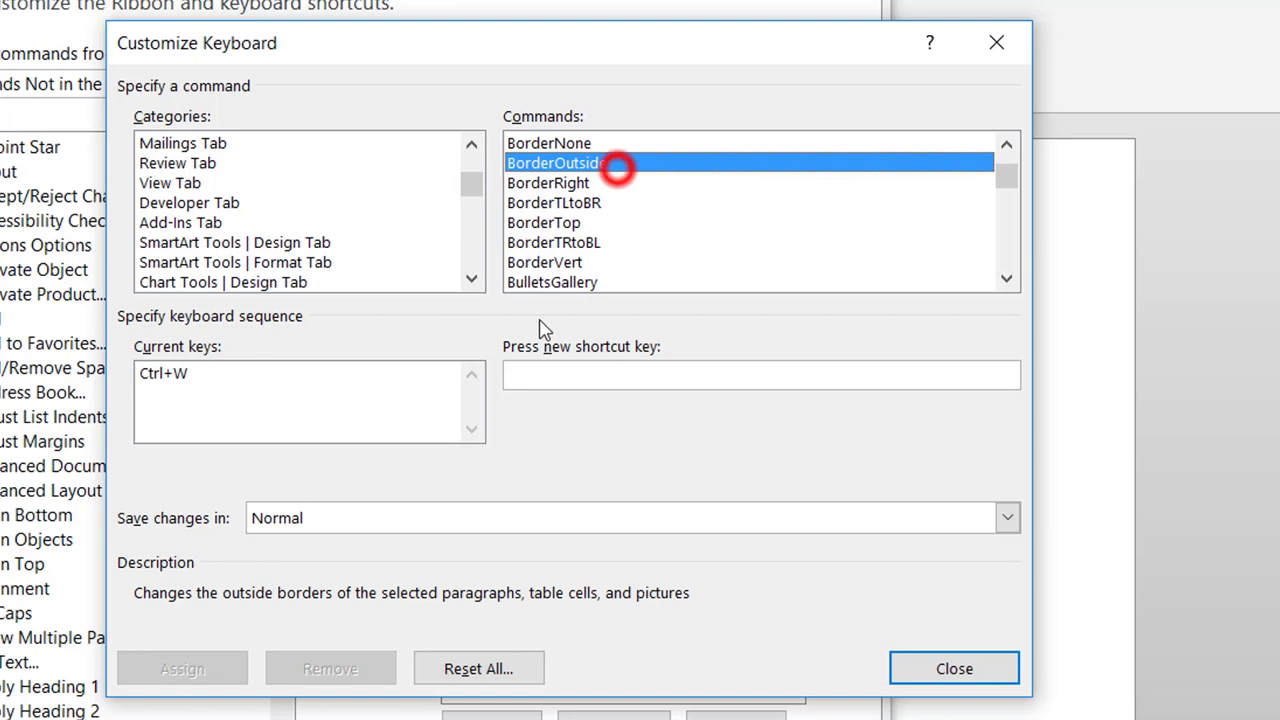
click(532, 388)
key(ctrl+u)
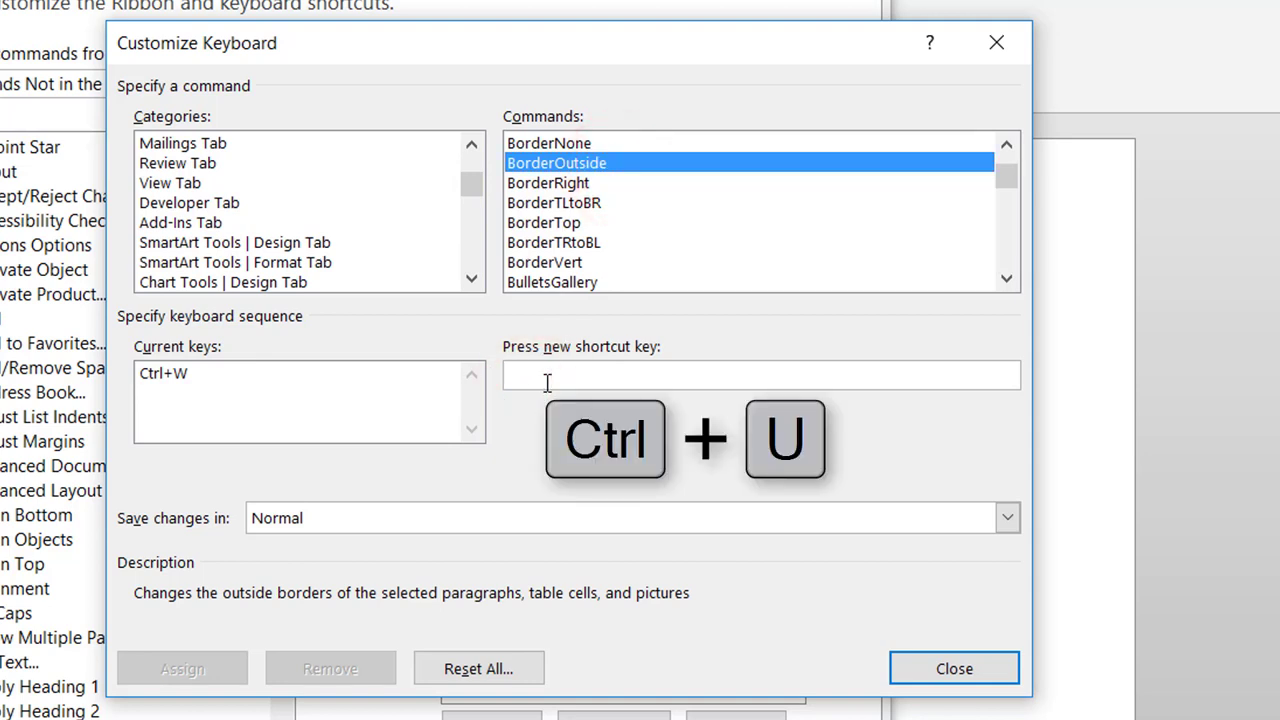
key(ctrl+u)
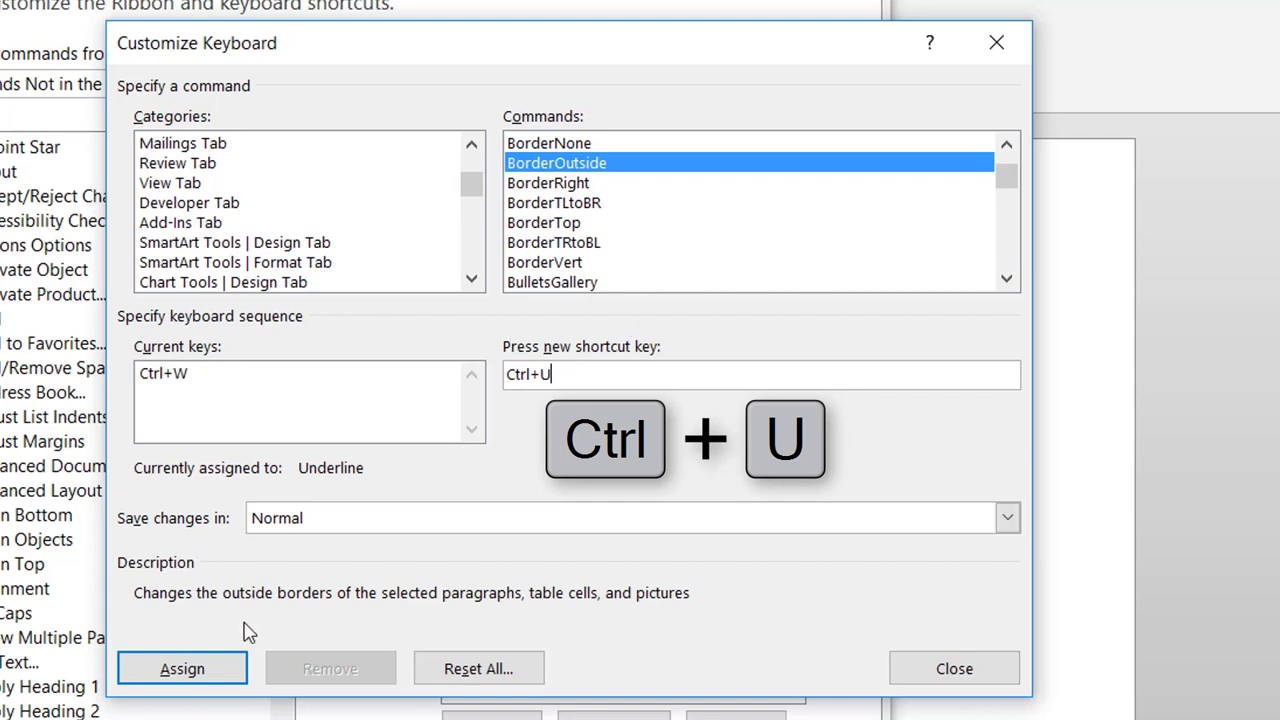
click(223, 684)
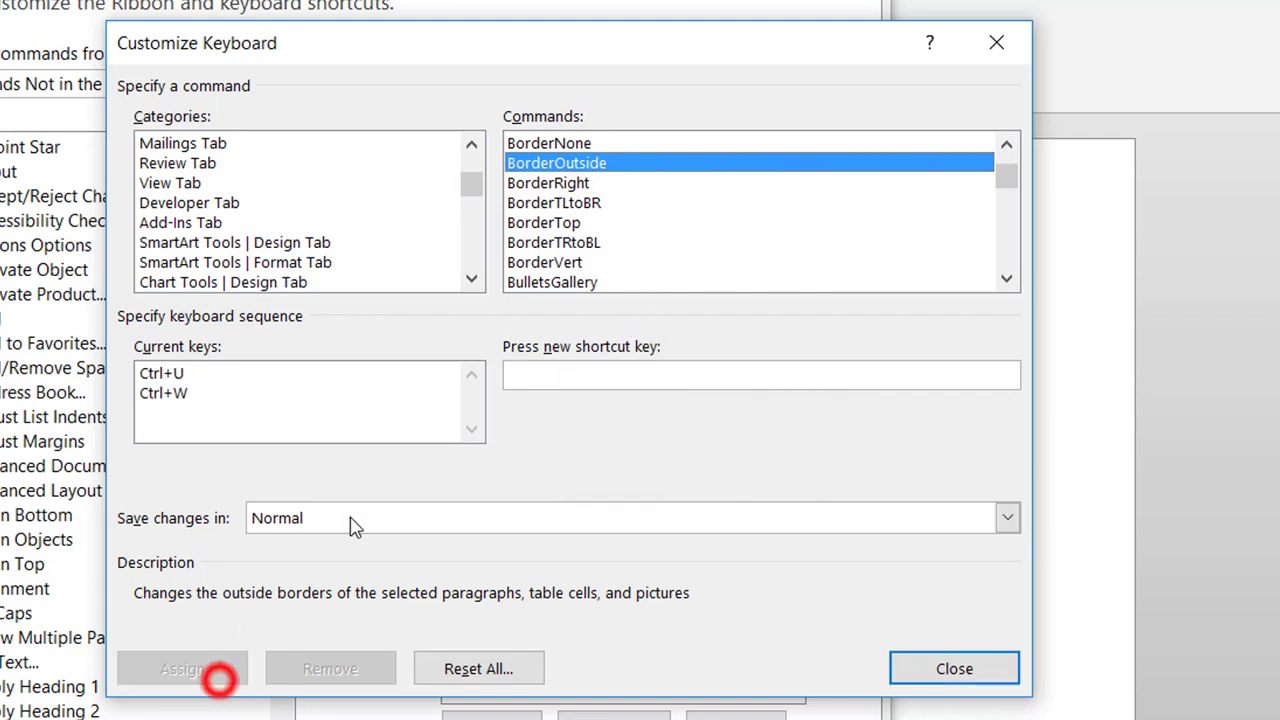
Assign the shortcut Ctrl+H to the Home Tab's CreateTable command and return to the document.
click(1010, 195)
click(1010, 195)
click(540, 222)
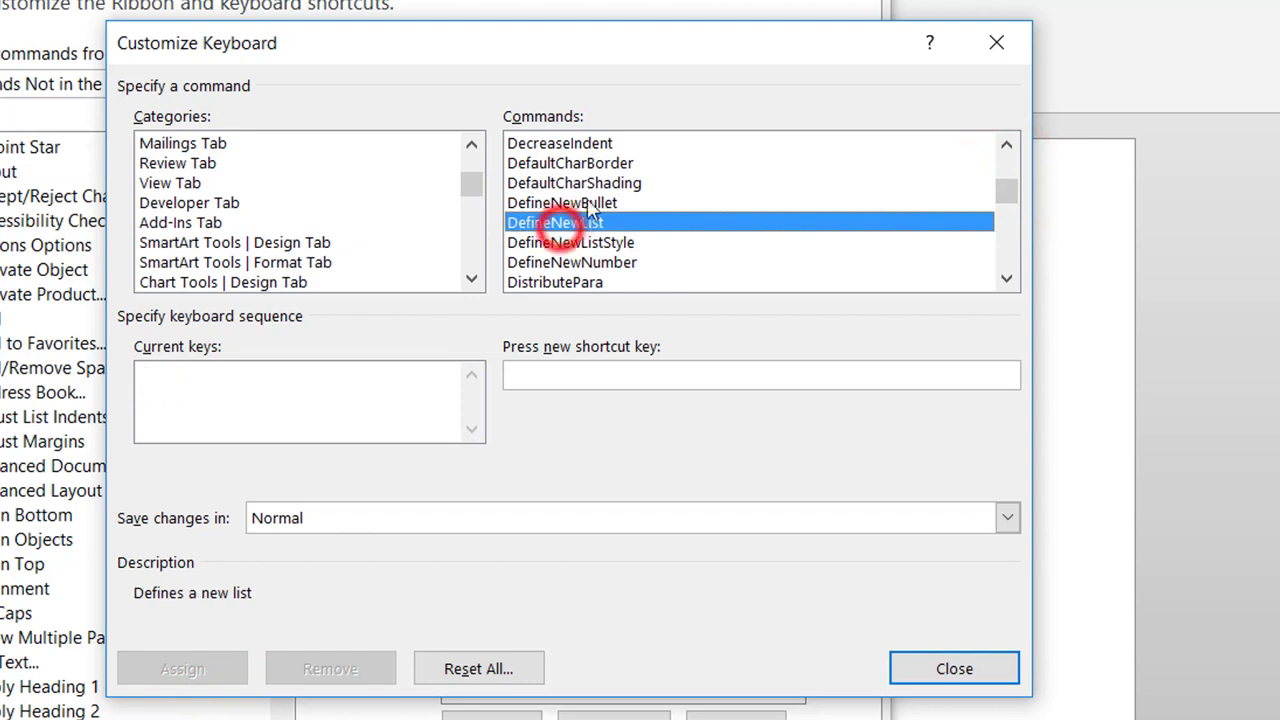
scroll(585, 235, down, 5)
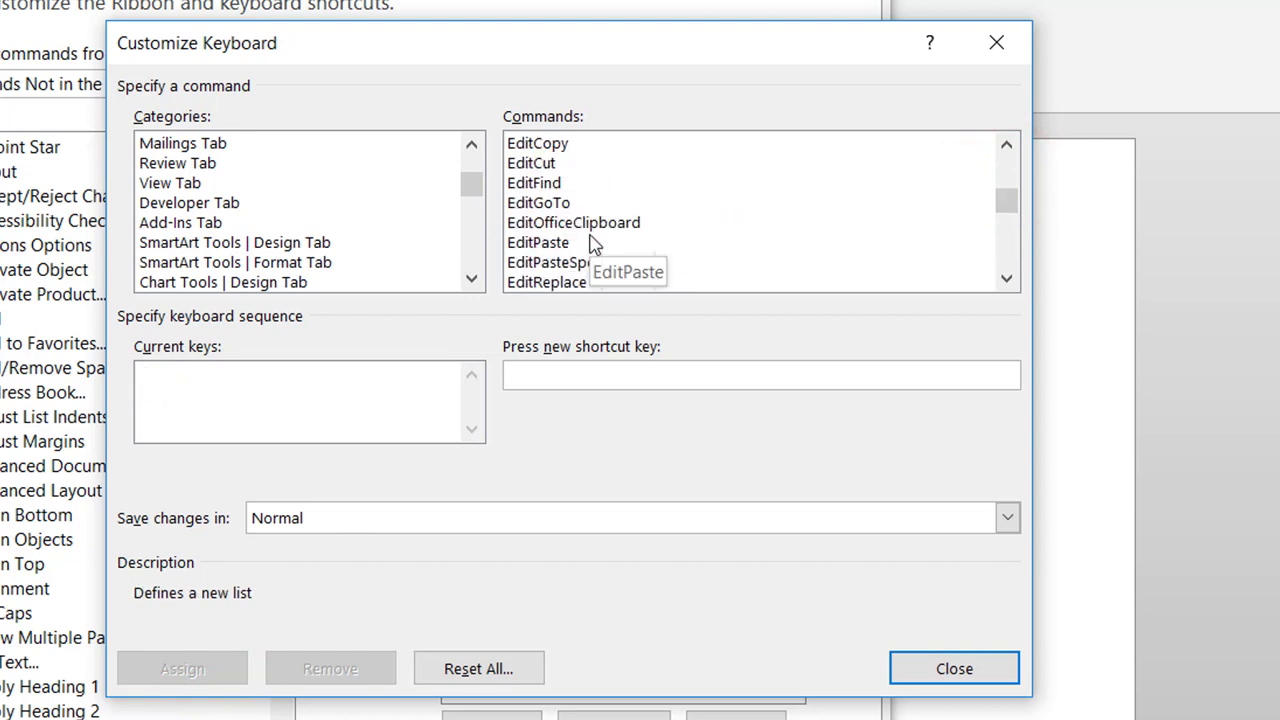
scroll(580, 230, up, 1)
scroll(580, 230, down, 2)
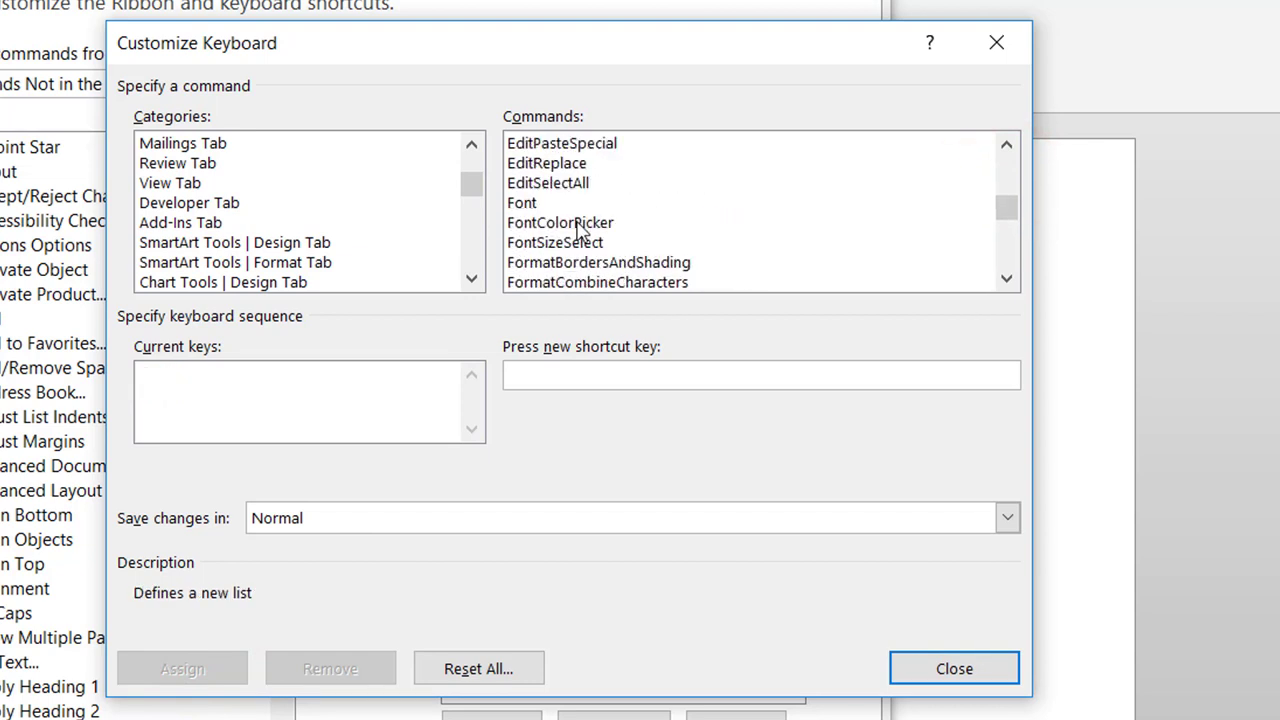
scroll(538, 152, up, 8)
click(525, 143)
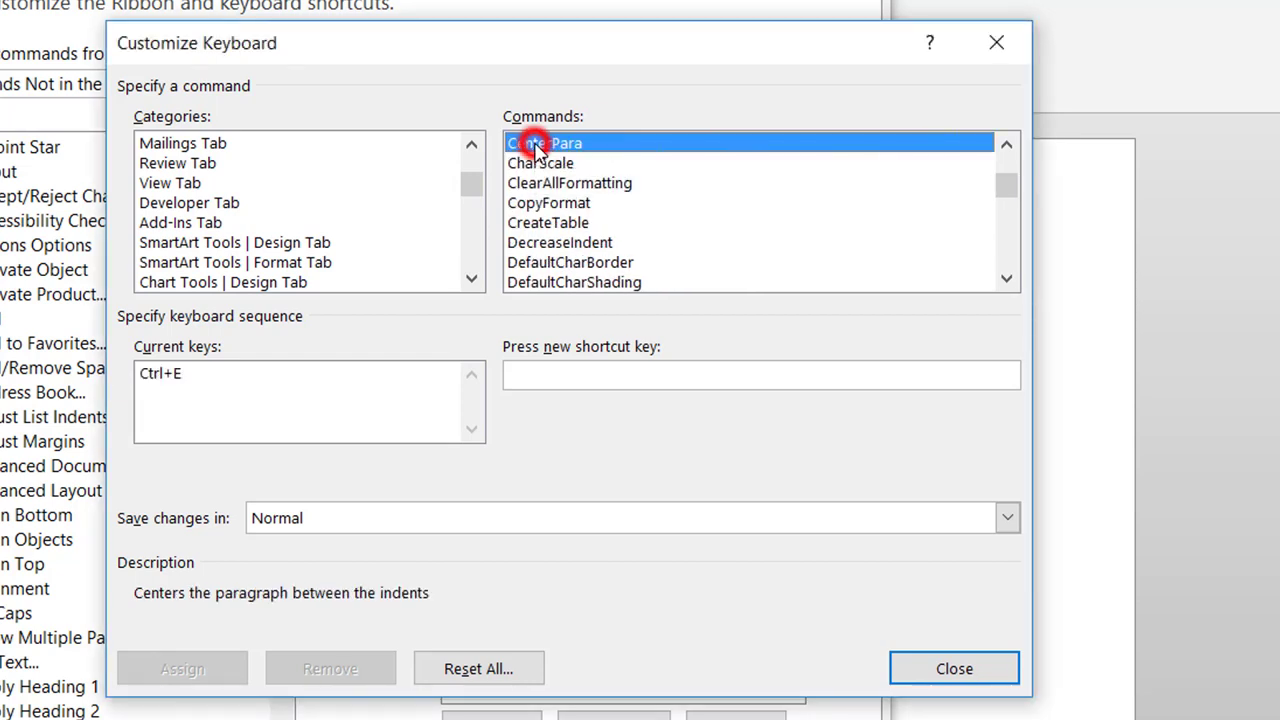
click(567, 222)
click(569, 366)
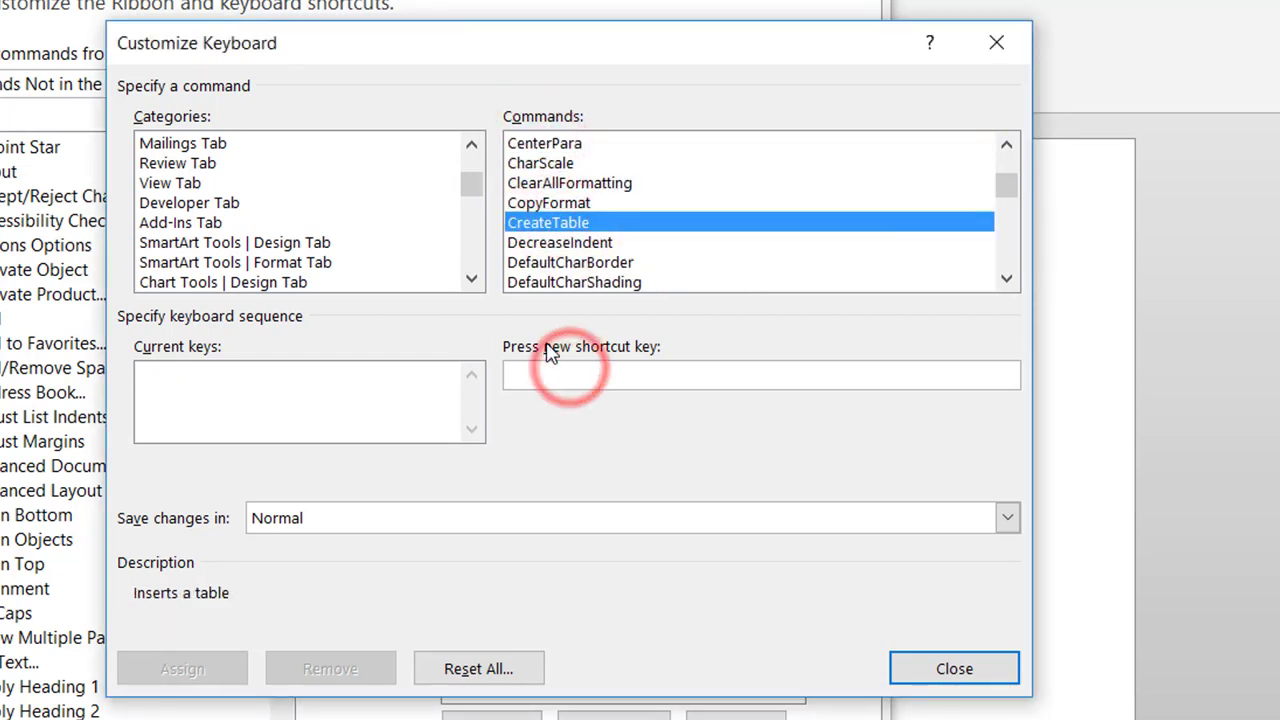
key(ctrl+h)
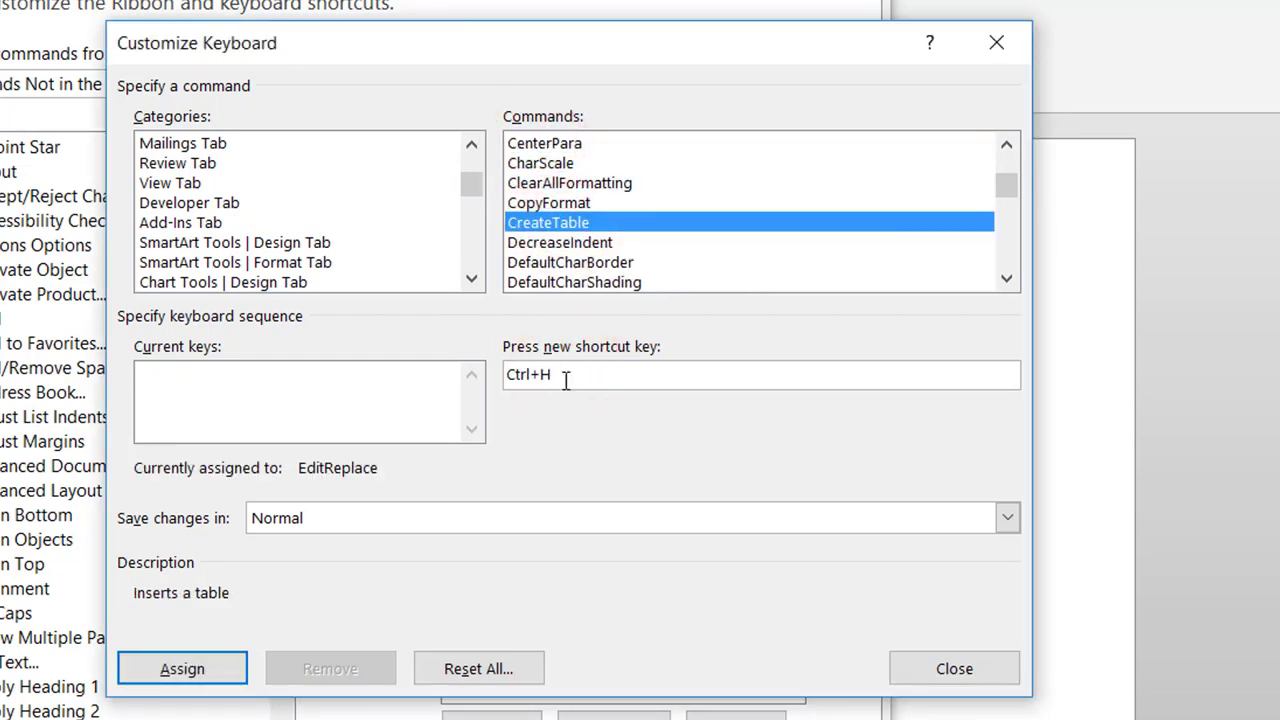
click(185, 669)
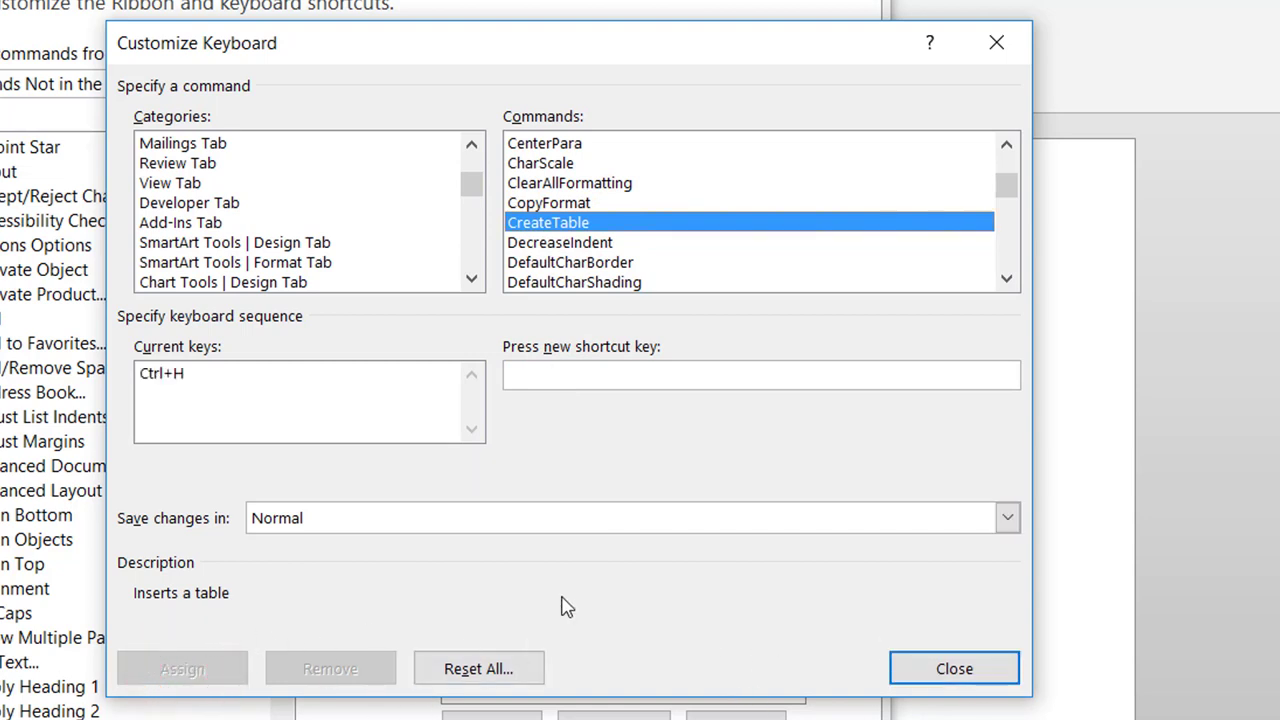
click(997, 43)
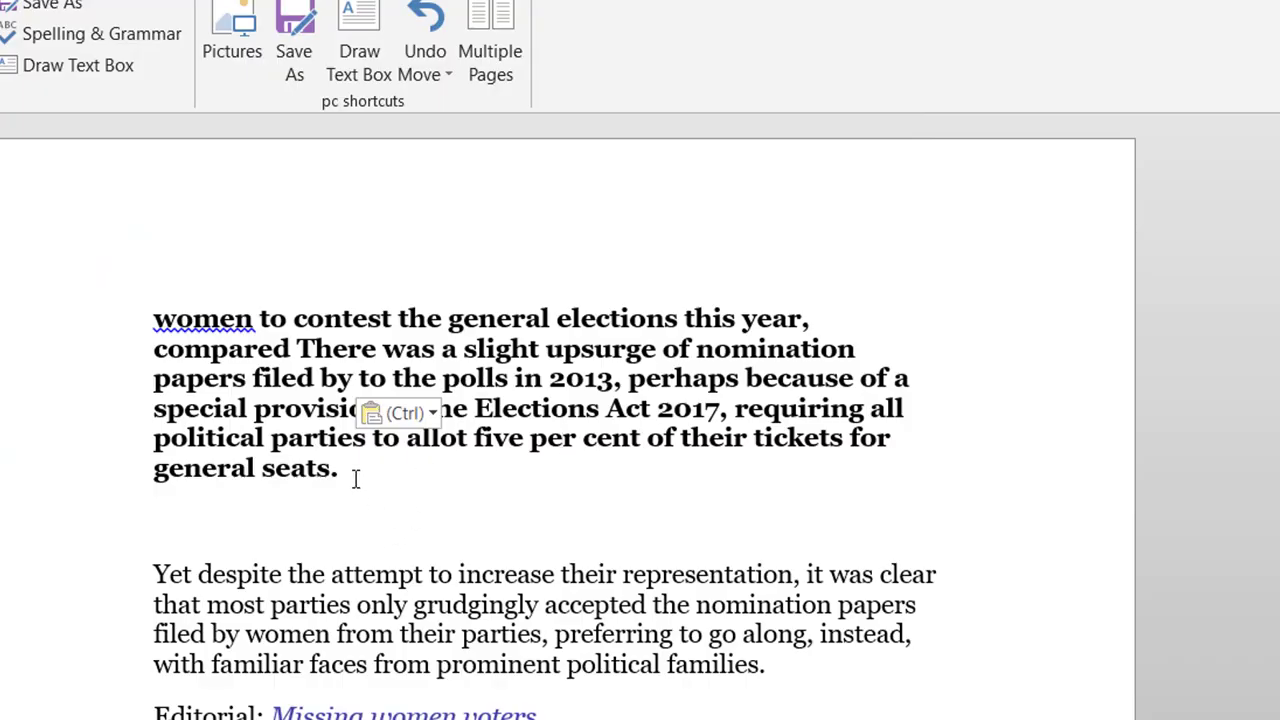
Apply an outside border to the bold opening paragraph using the custom BorderOutside shortcut, and clear the selection.
drag(358, 478, 254, 202)
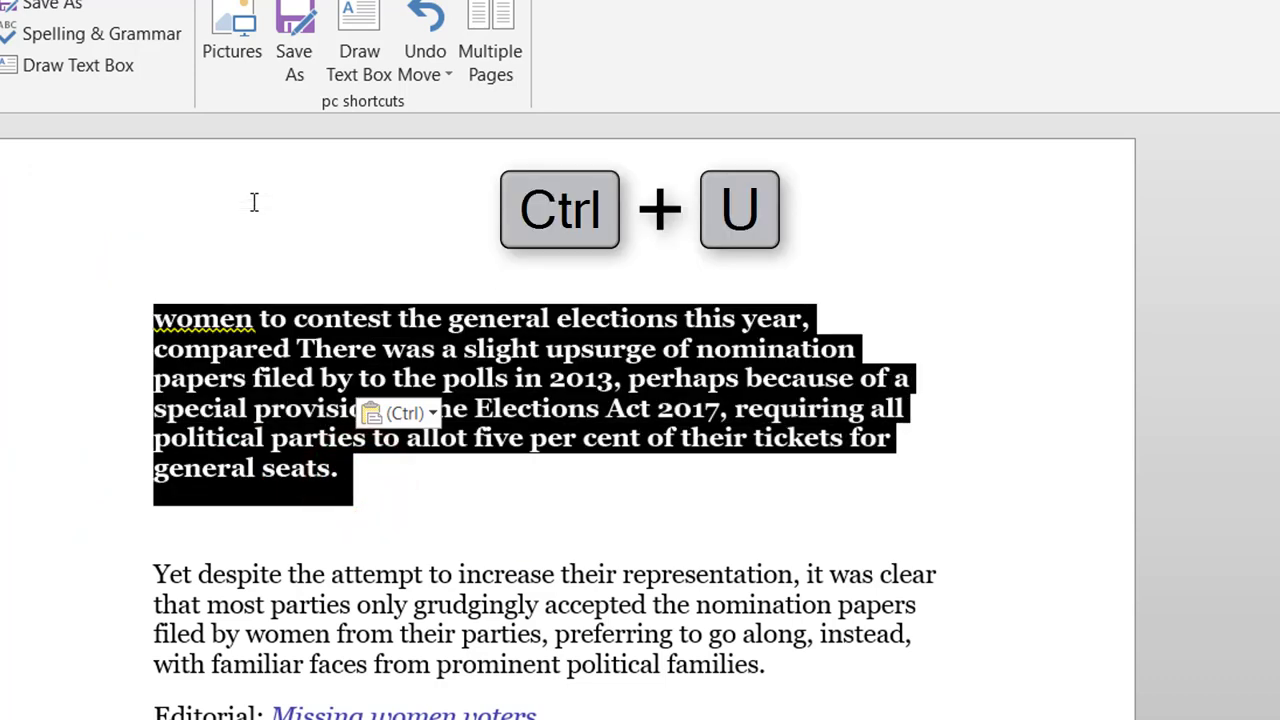
key(ctrl+u)
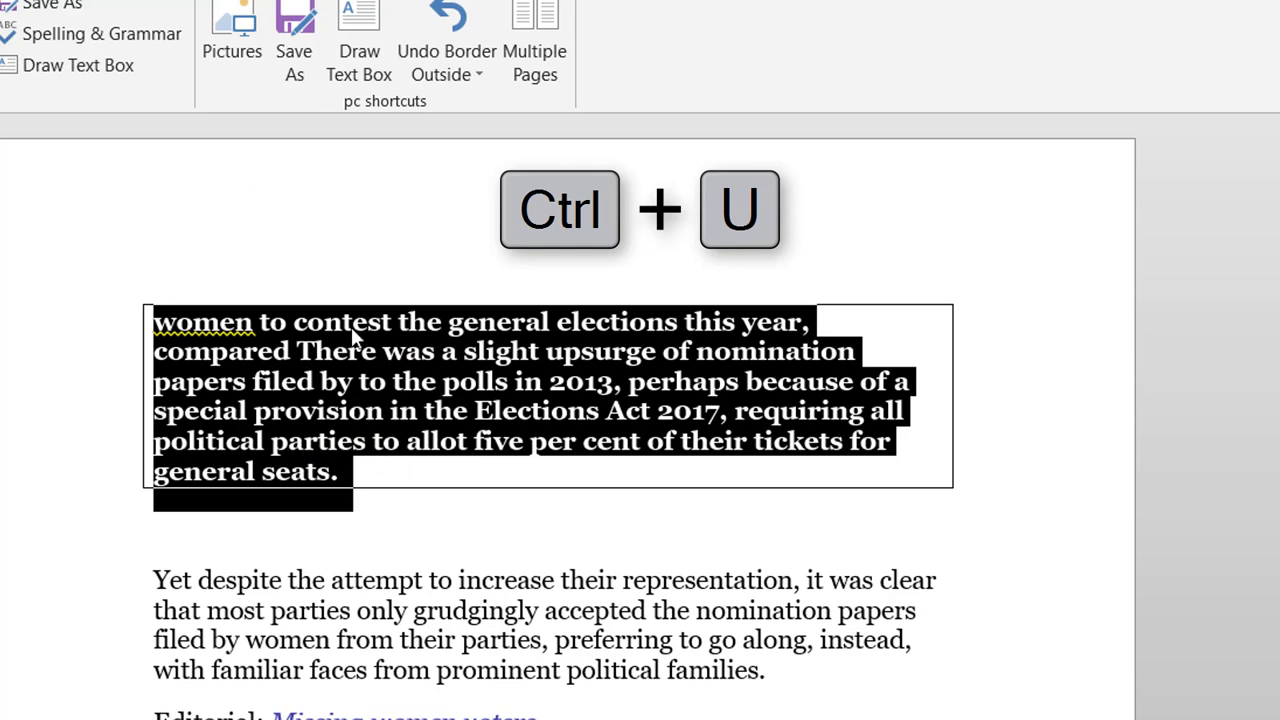
click(488, 500)
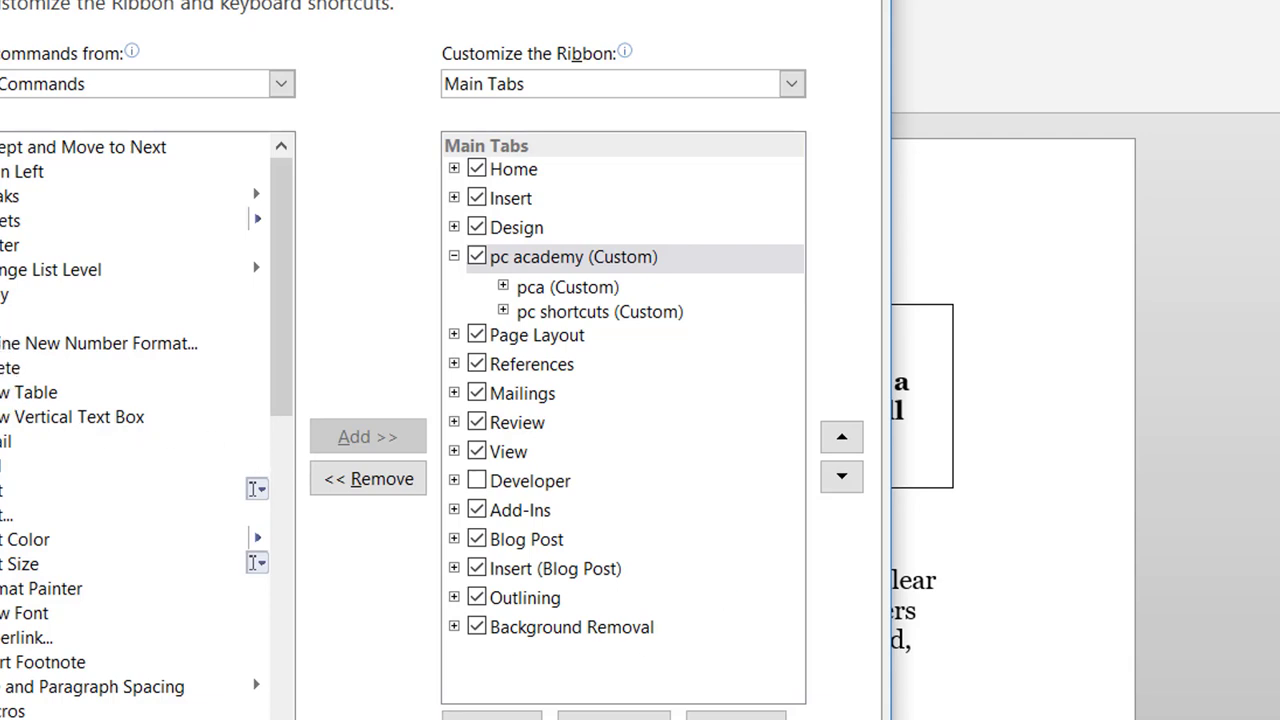
Open the Quick Access Toolbar customization settings and add the Add a Hyperlink command for all documents.
click(0, 288)
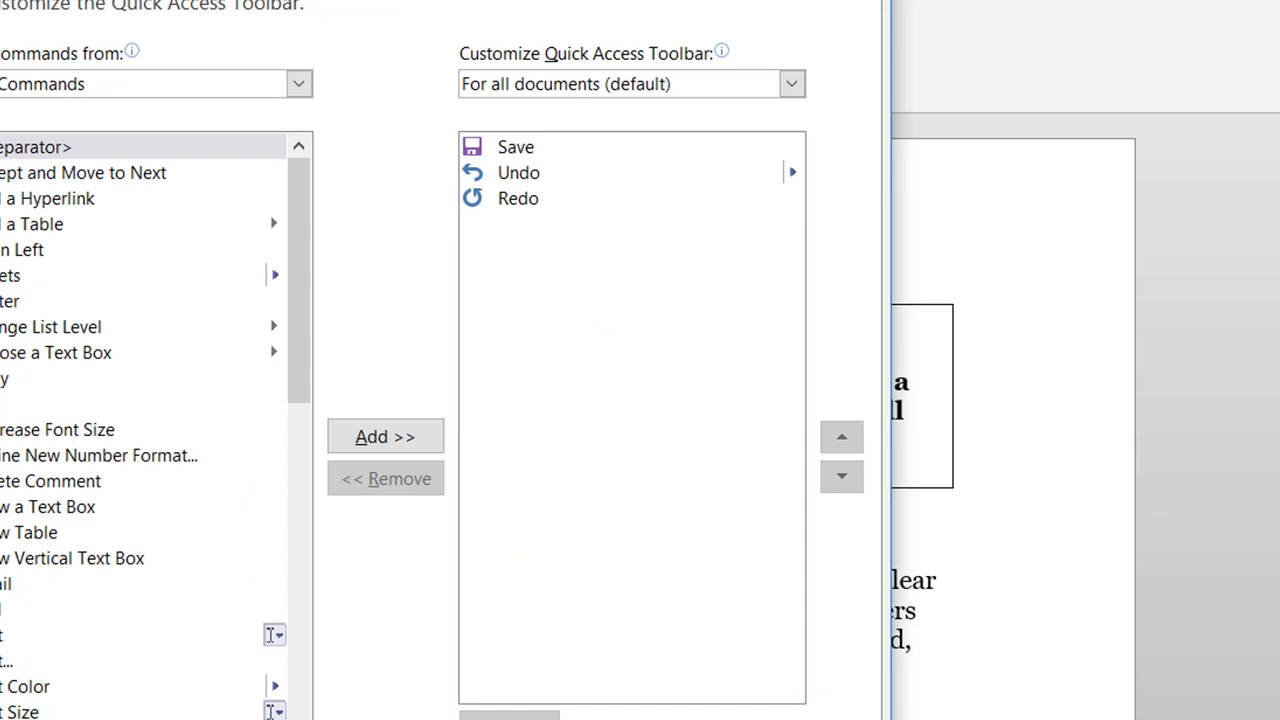
click(866, 0)
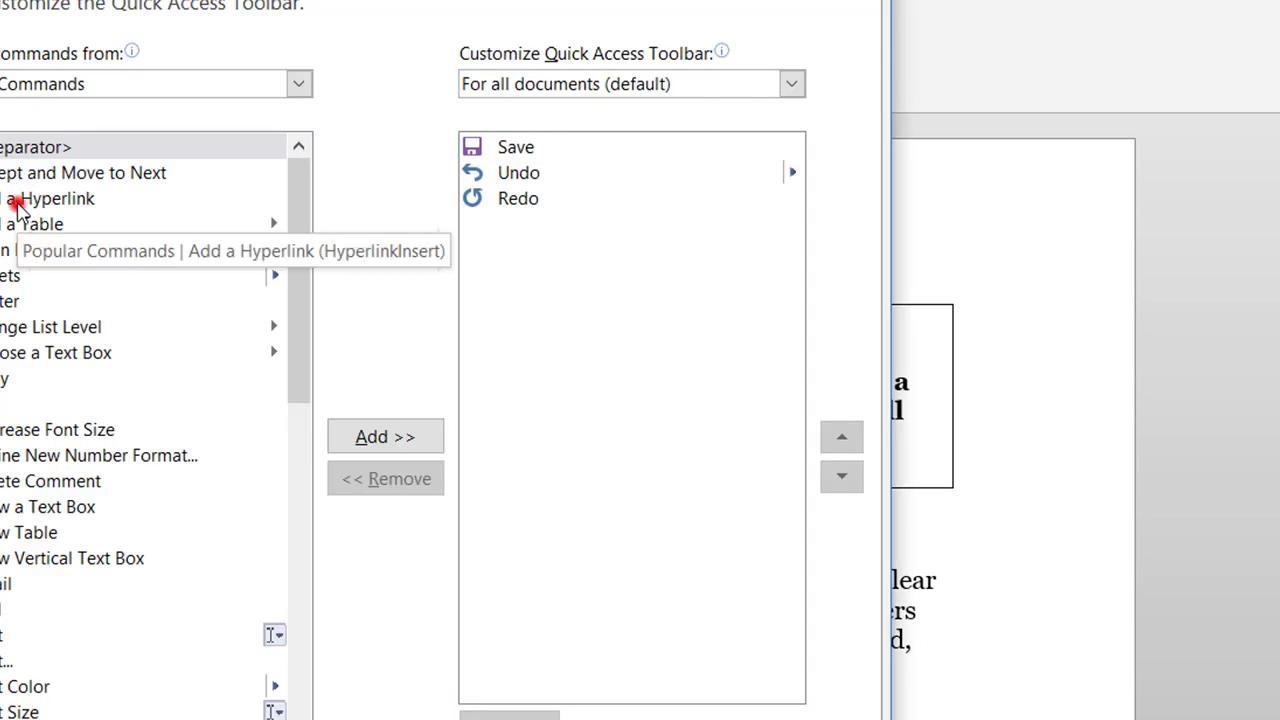
click(18, 204)
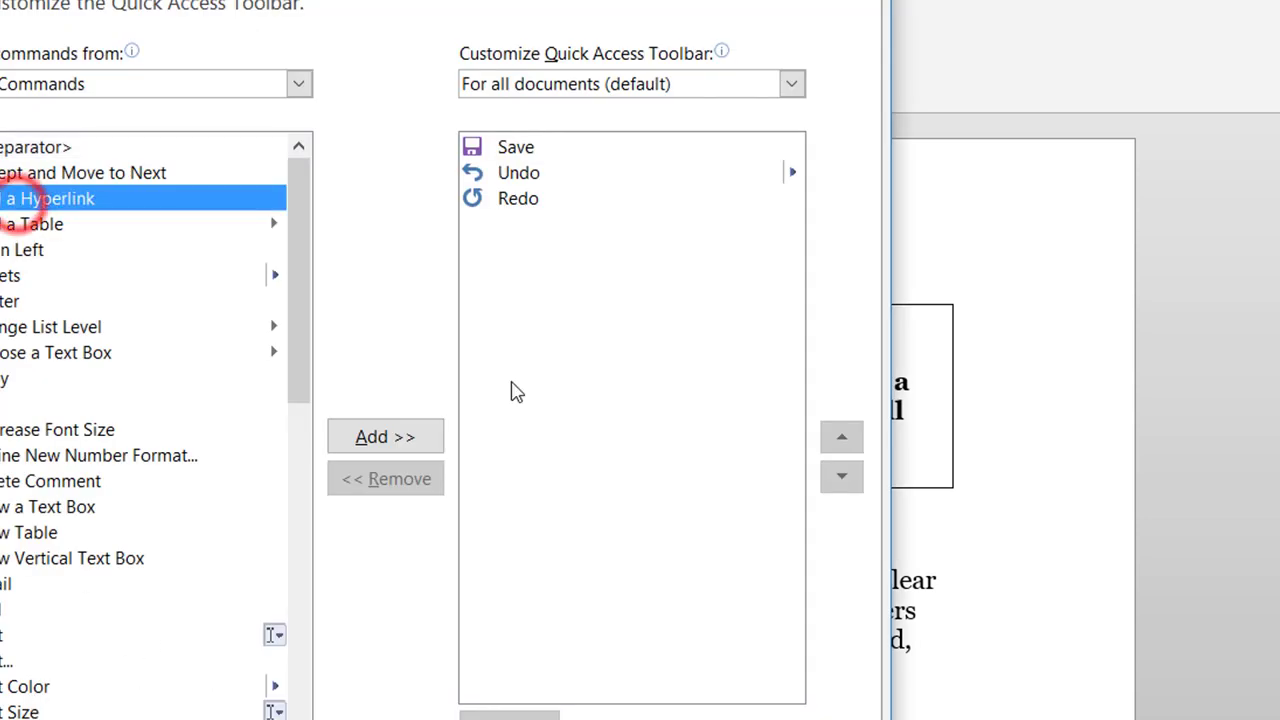
click(372, 437)
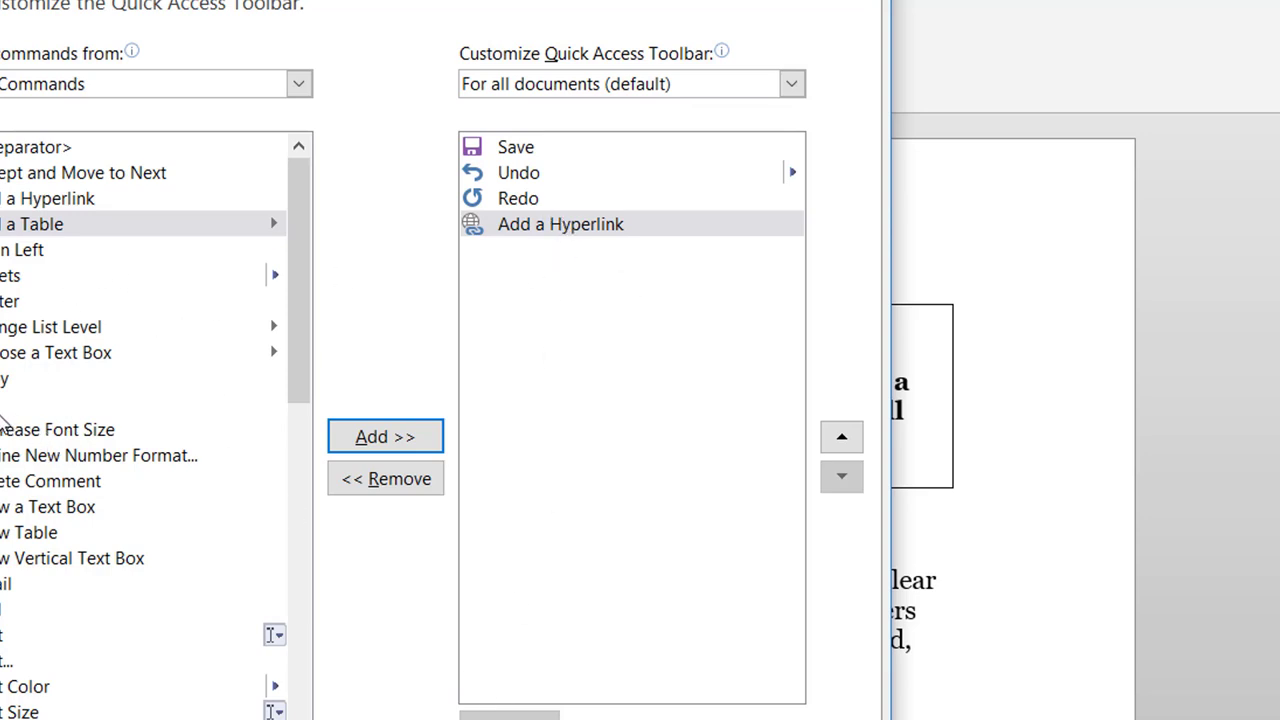
Add the Cut and Find commands to the Quick Access Toolbar.
click(5, 404)
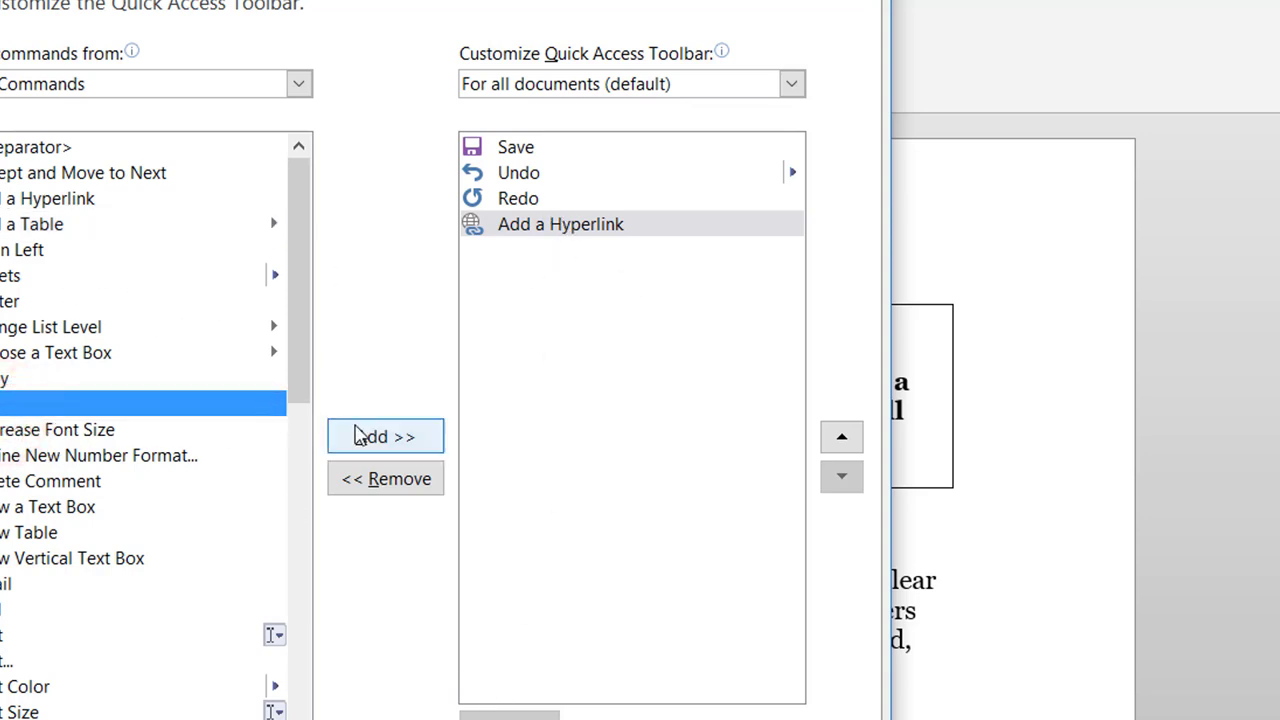
click(386, 440)
scroll(40, 575, down, 4)
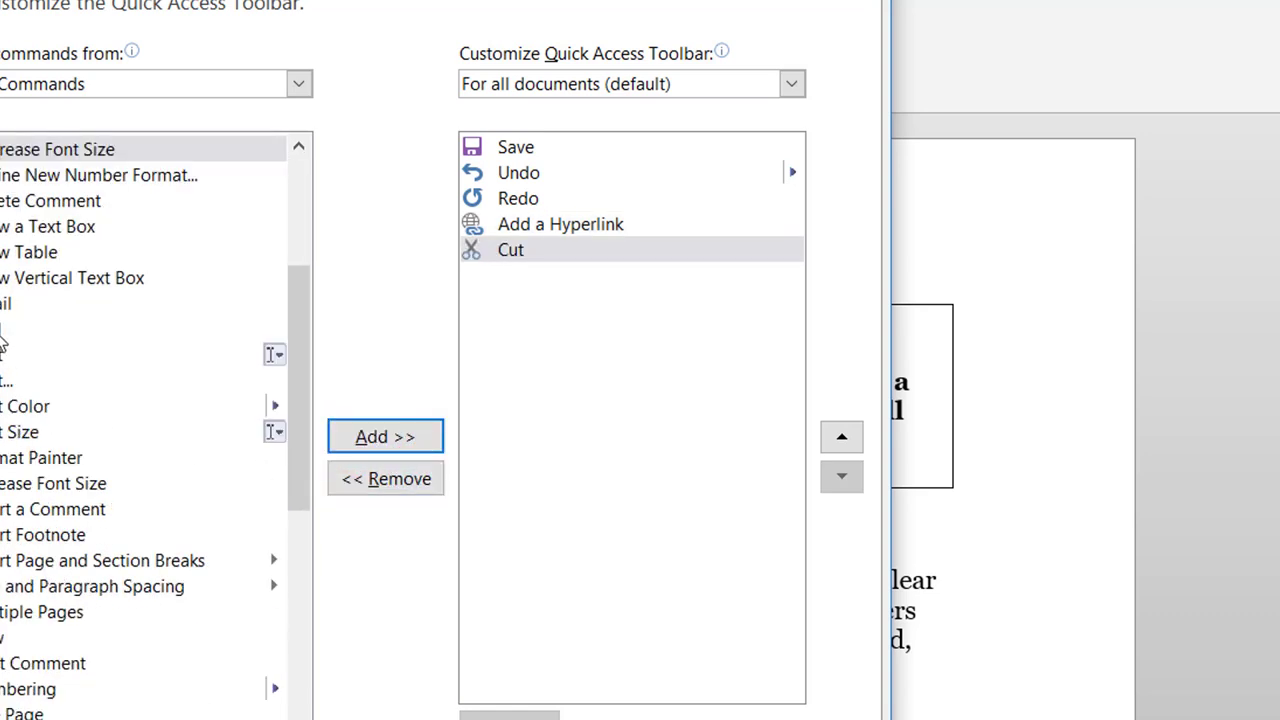
click(4, 336)
click(367, 437)
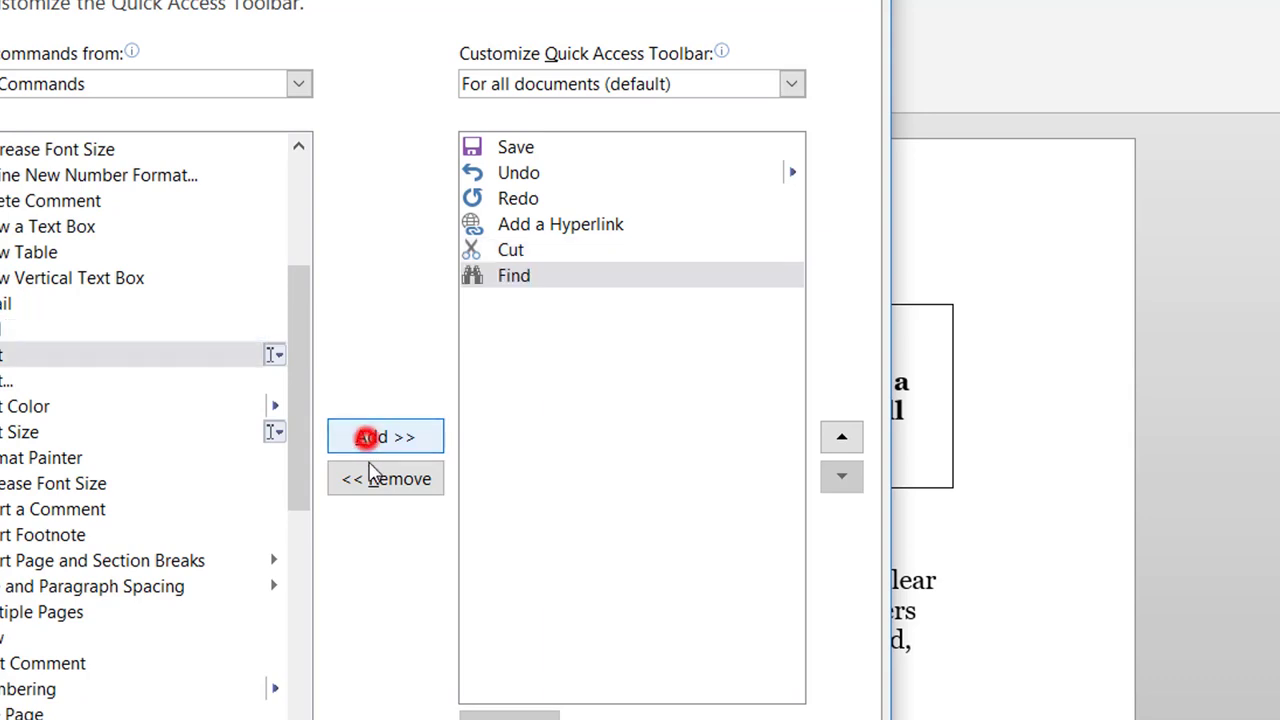
Add the Font and Styles commands to the Quick Access Toolbar and apply the customization.
scroll(43, 406, down, 3)
scroll(22, 318, up, 2)
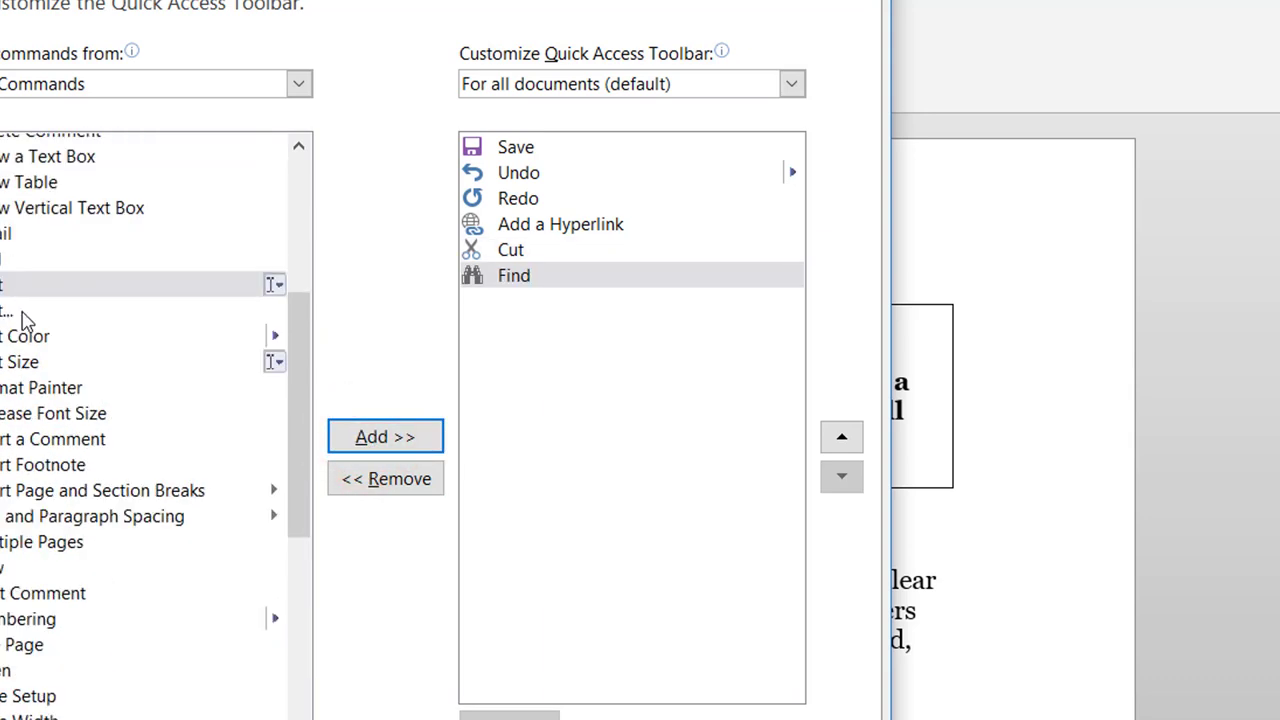
click(381, 427)
scroll(100, 558, down, 5)
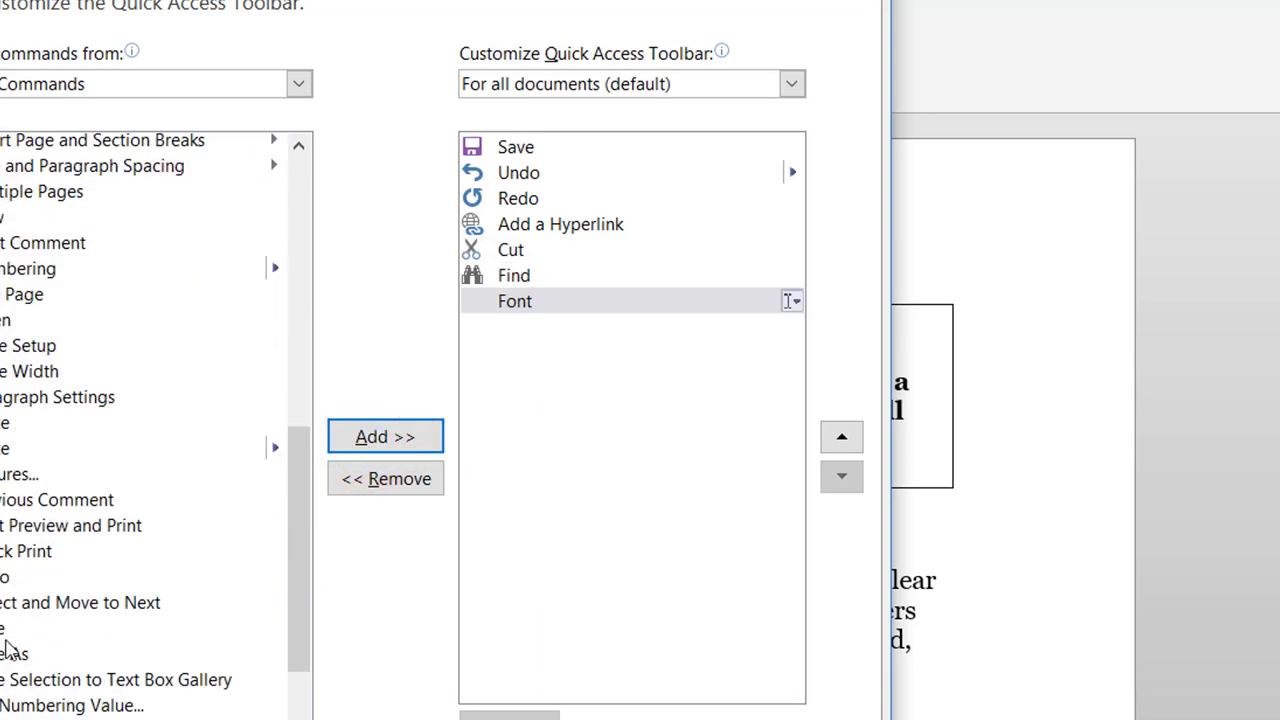
scroll(8, 648, down, 3)
click(8, 607)
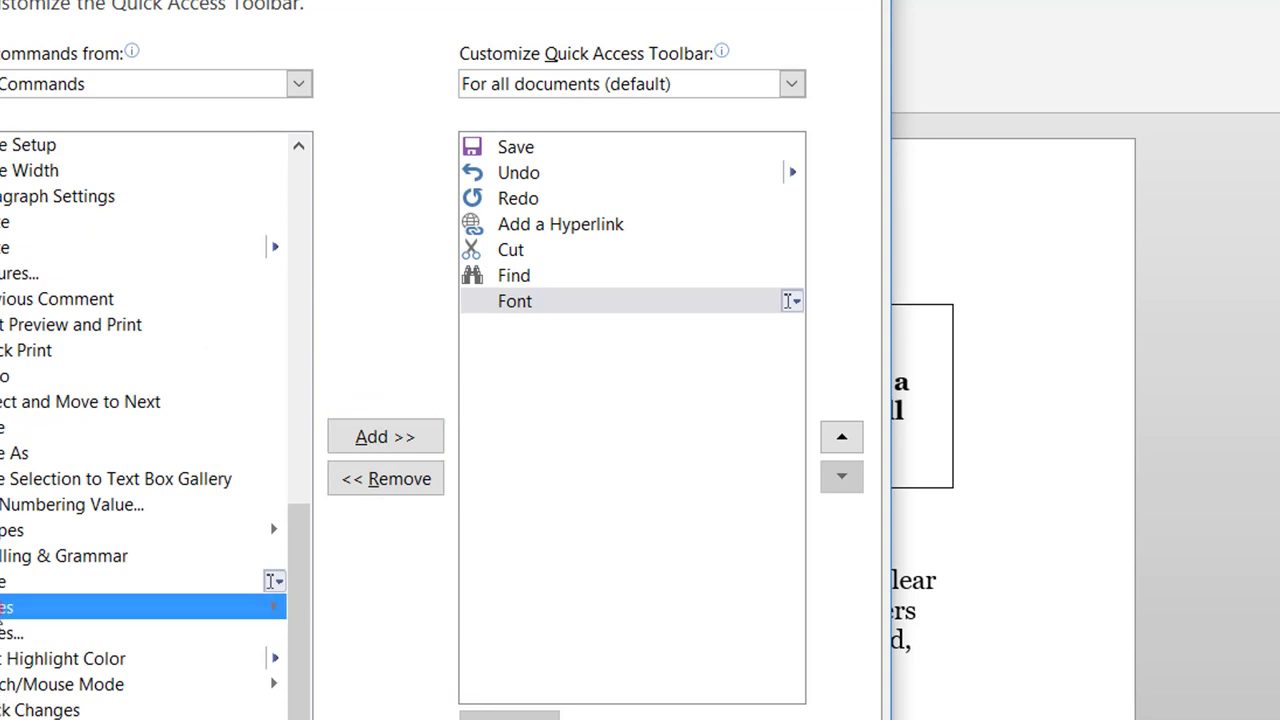
click(400, 442)
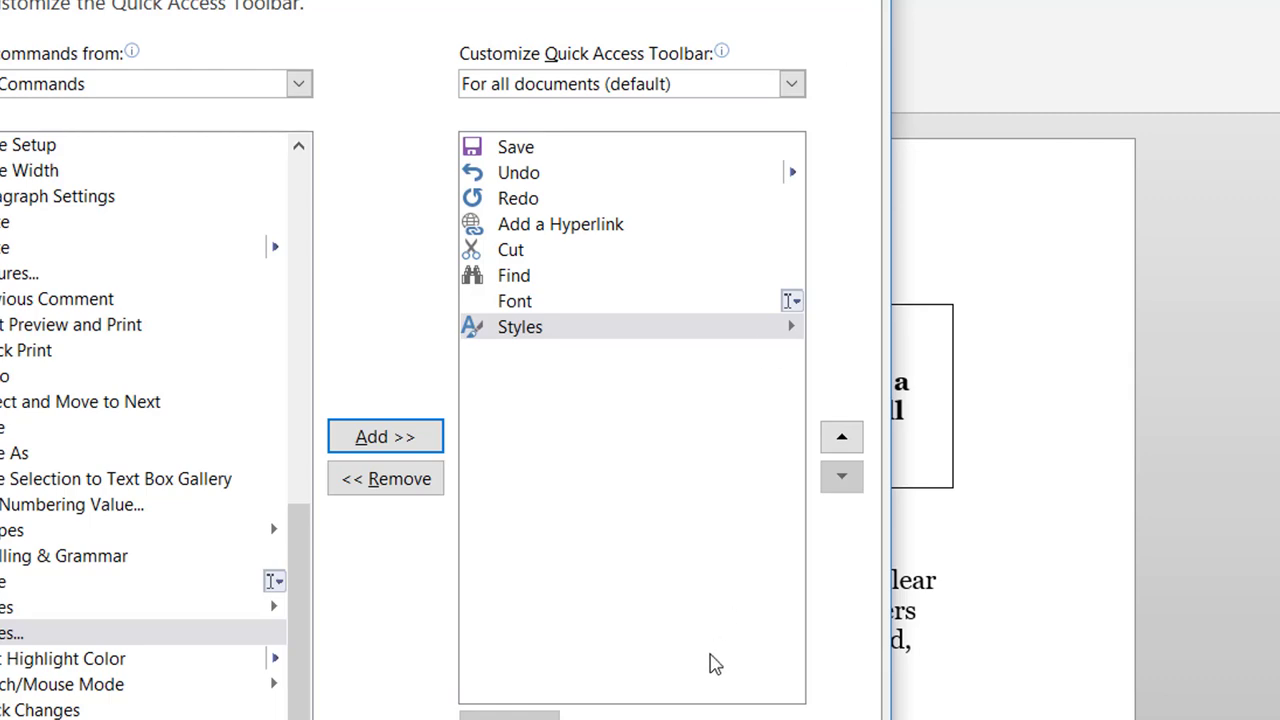
click(703, 719)
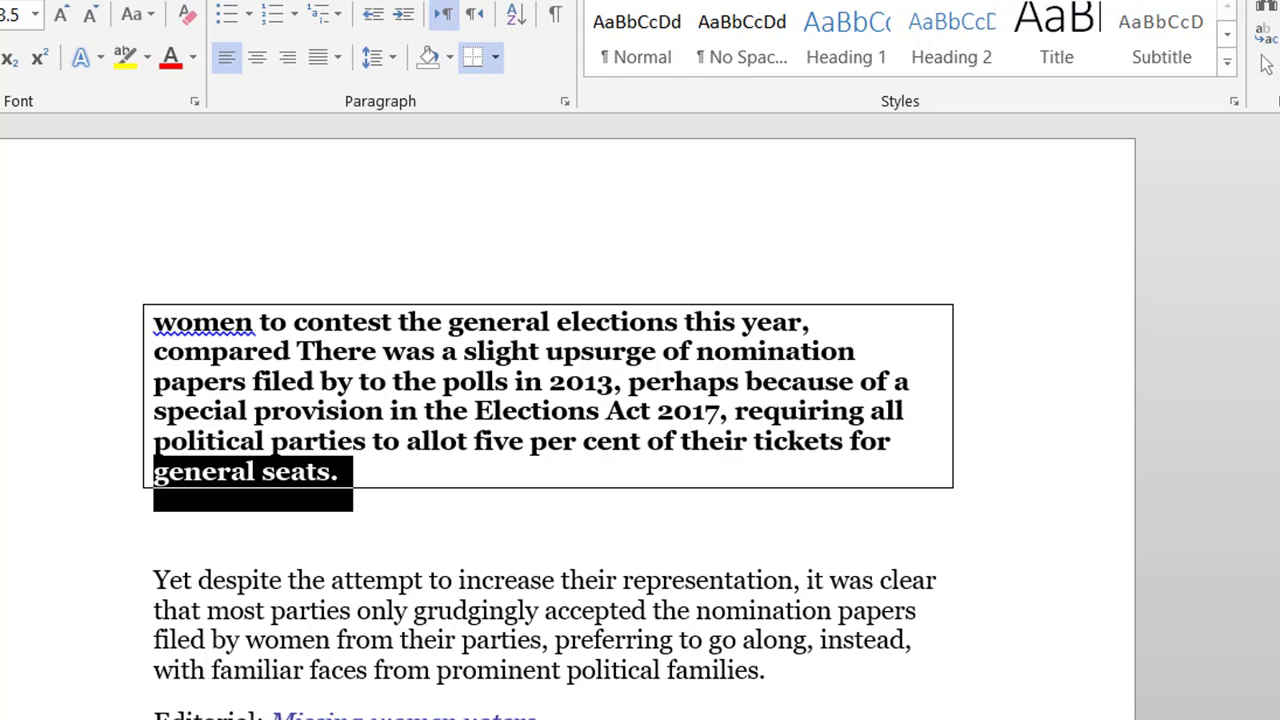
Reopen the Quick Access Toolbar customization settings, examine the available popular and Design Tab commands, and return to the document.
click(109, 0)
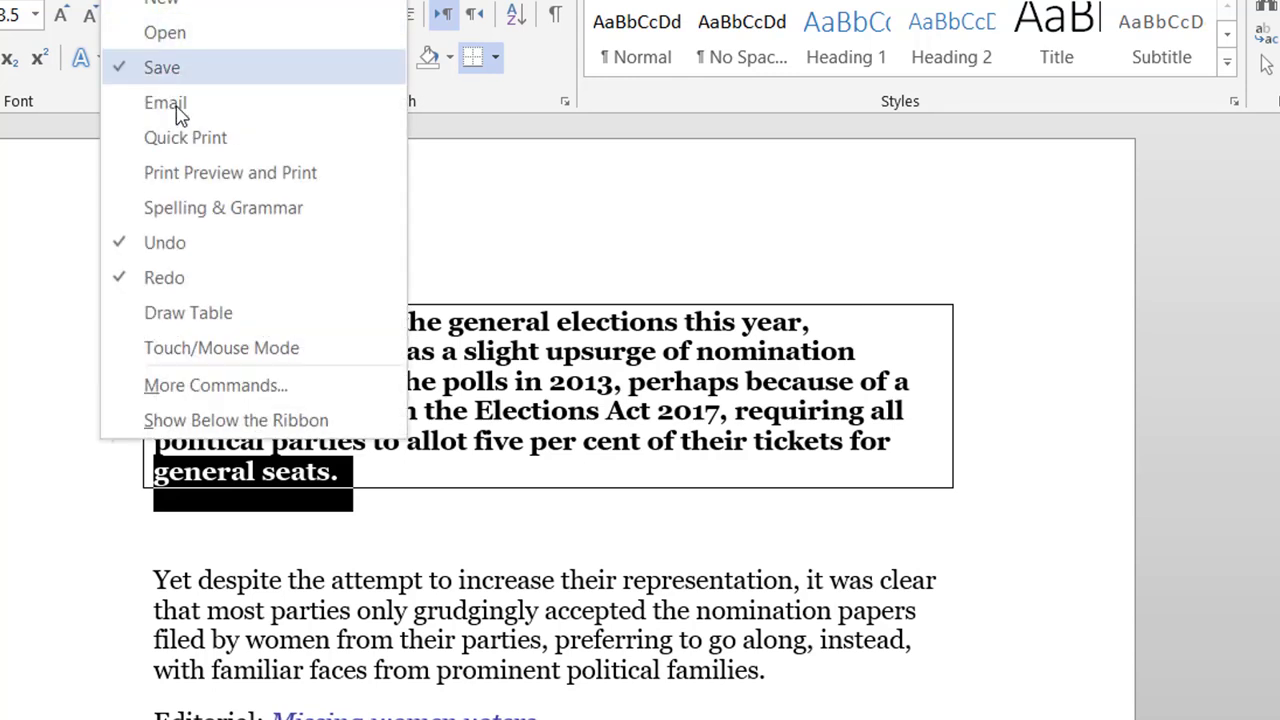
click(161, 2)
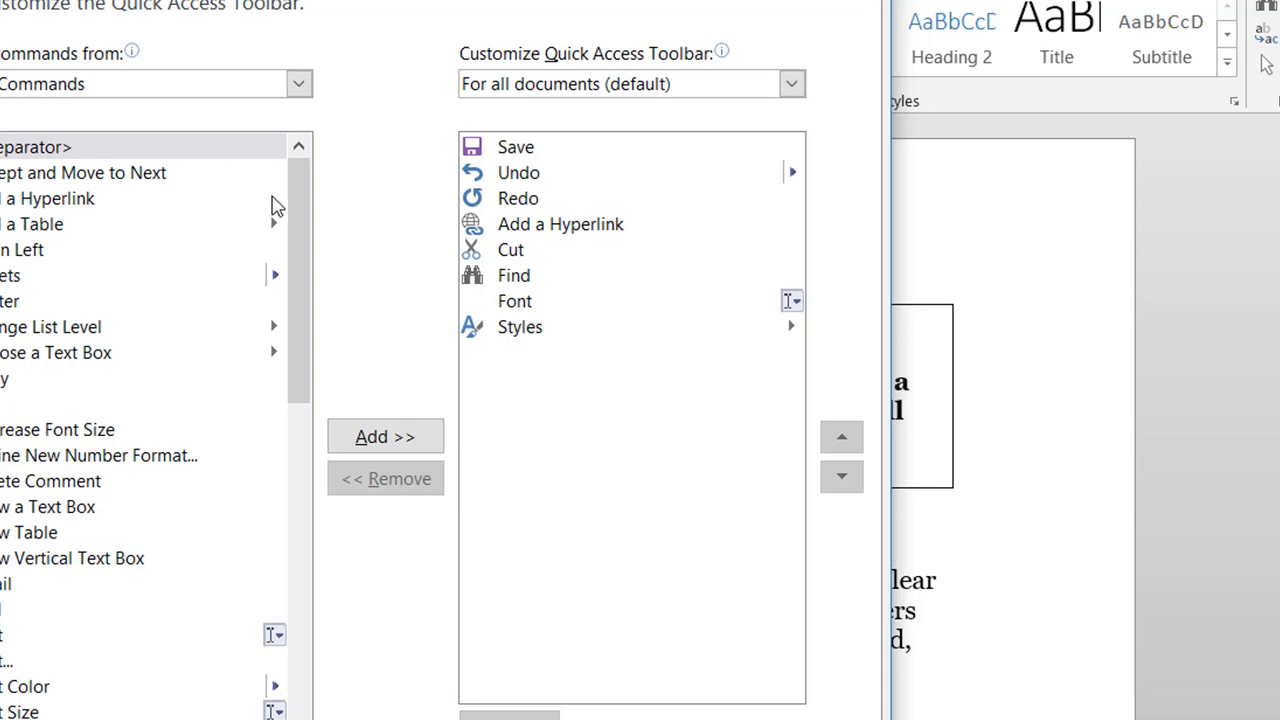
drag(296, 190, 280, 660)
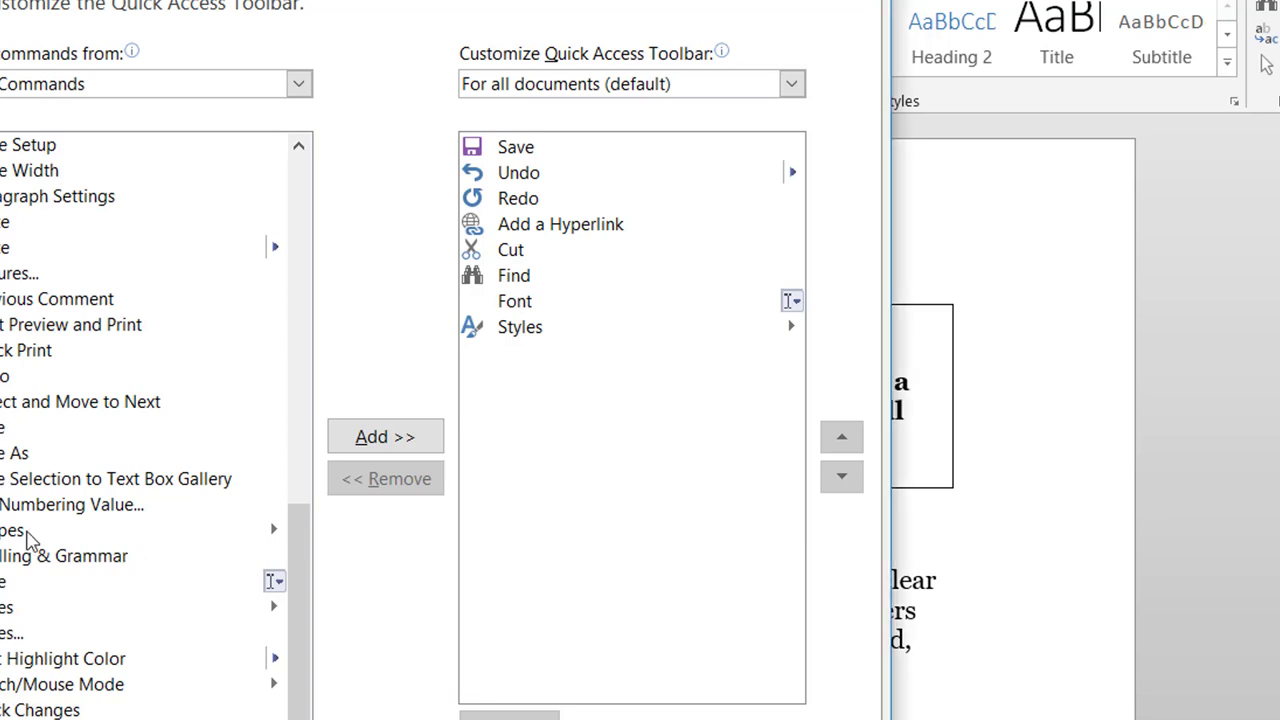
click(292, 83)
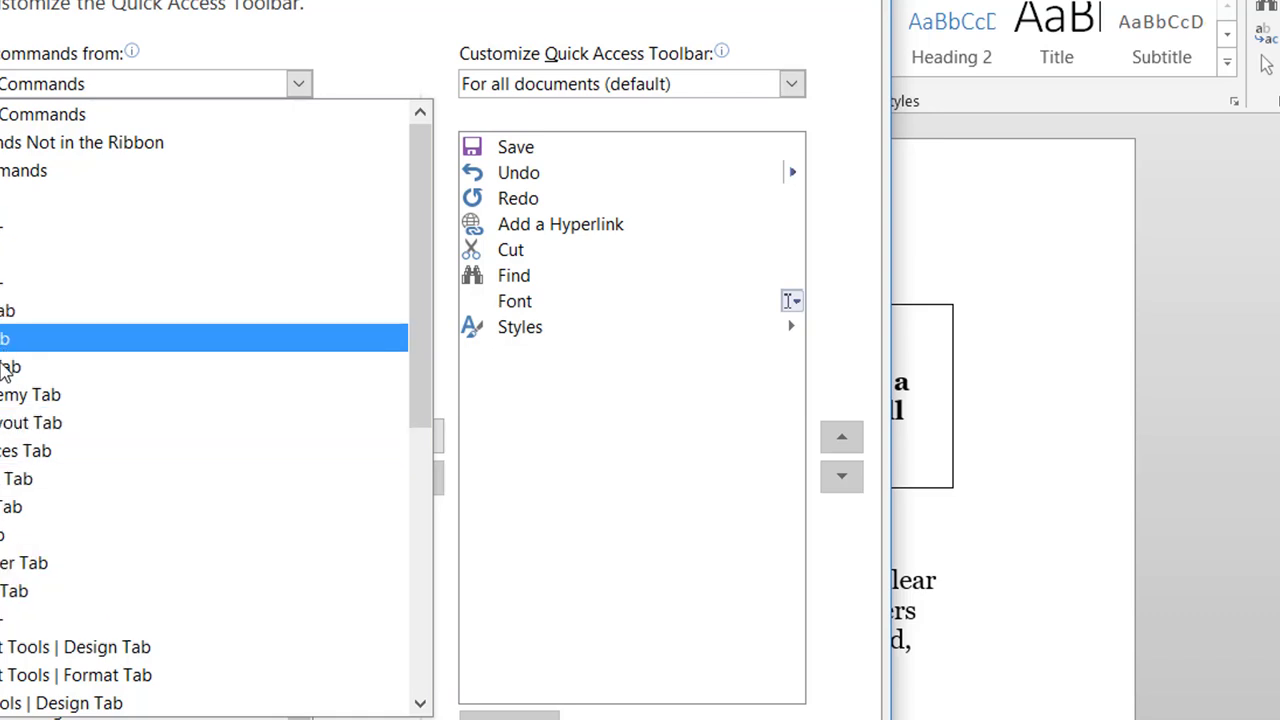
click(8, 367)
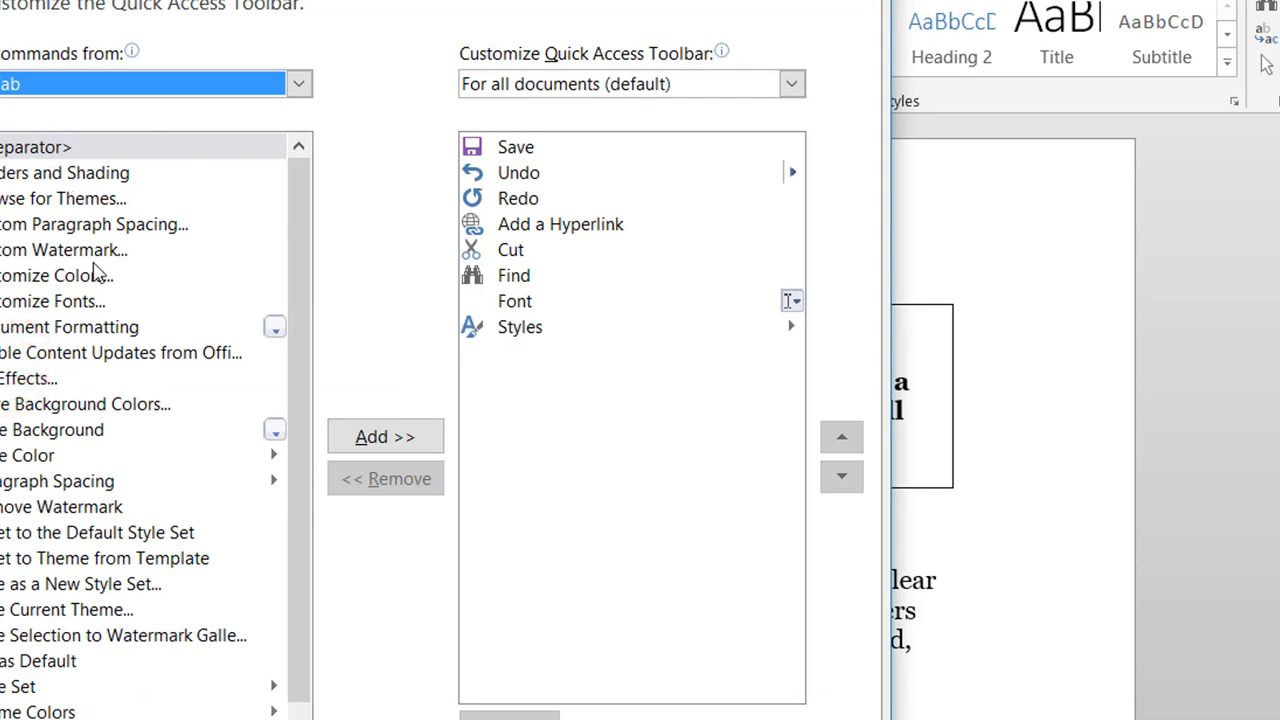
drag(298, 302, 268, 454)
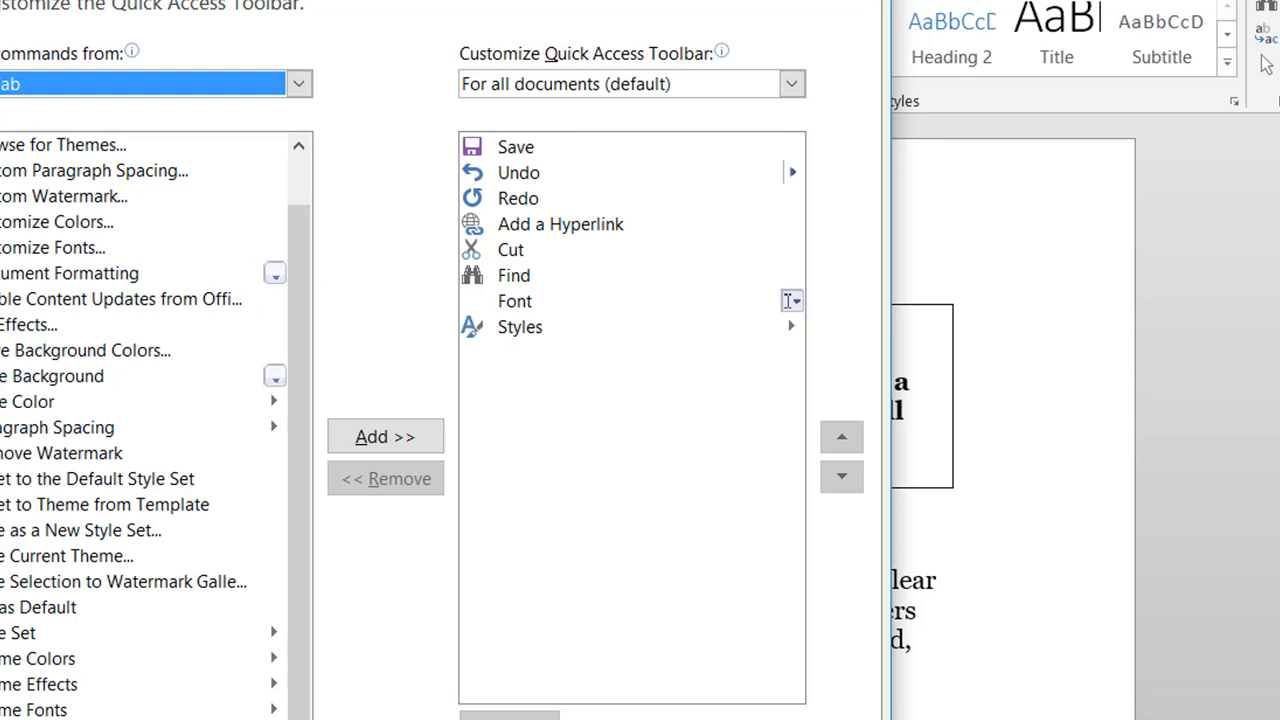
click(680, 719)
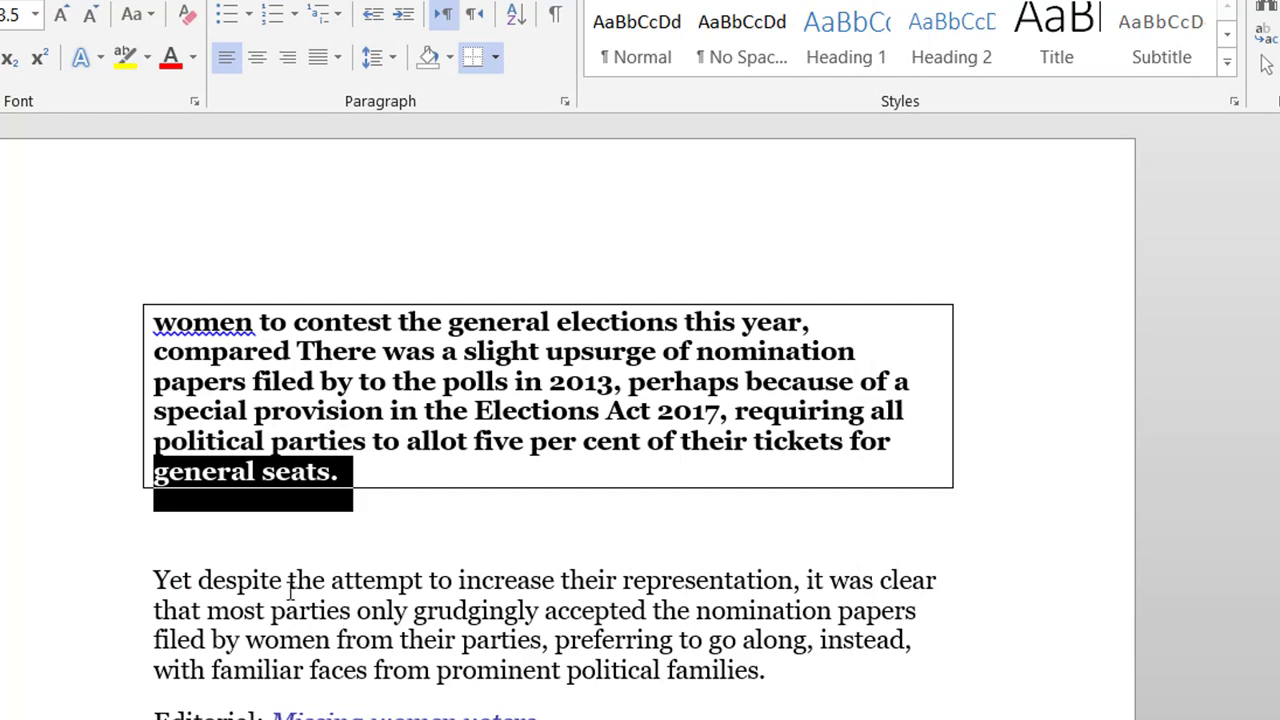